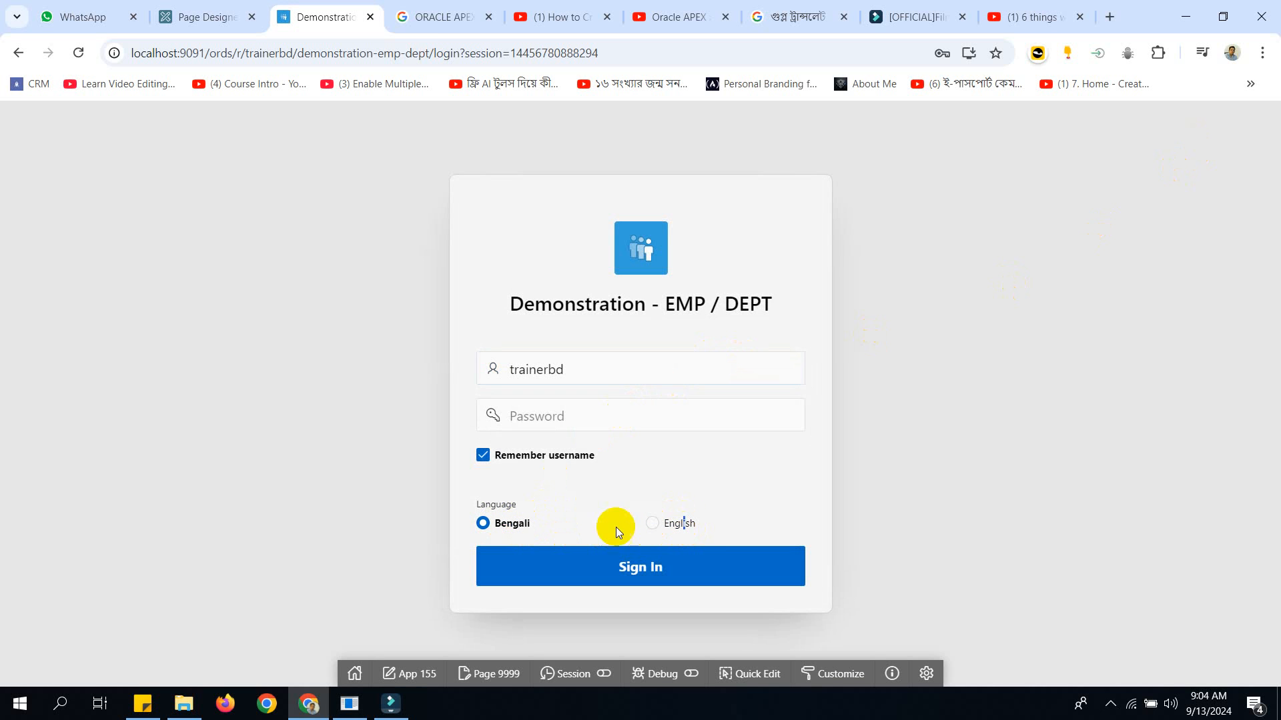
Choose English as the login language, enter the account password and sign in to the Demonstration - EMP / DEPT application.
{"action": "left_click", "coordinate": [674, 524]}
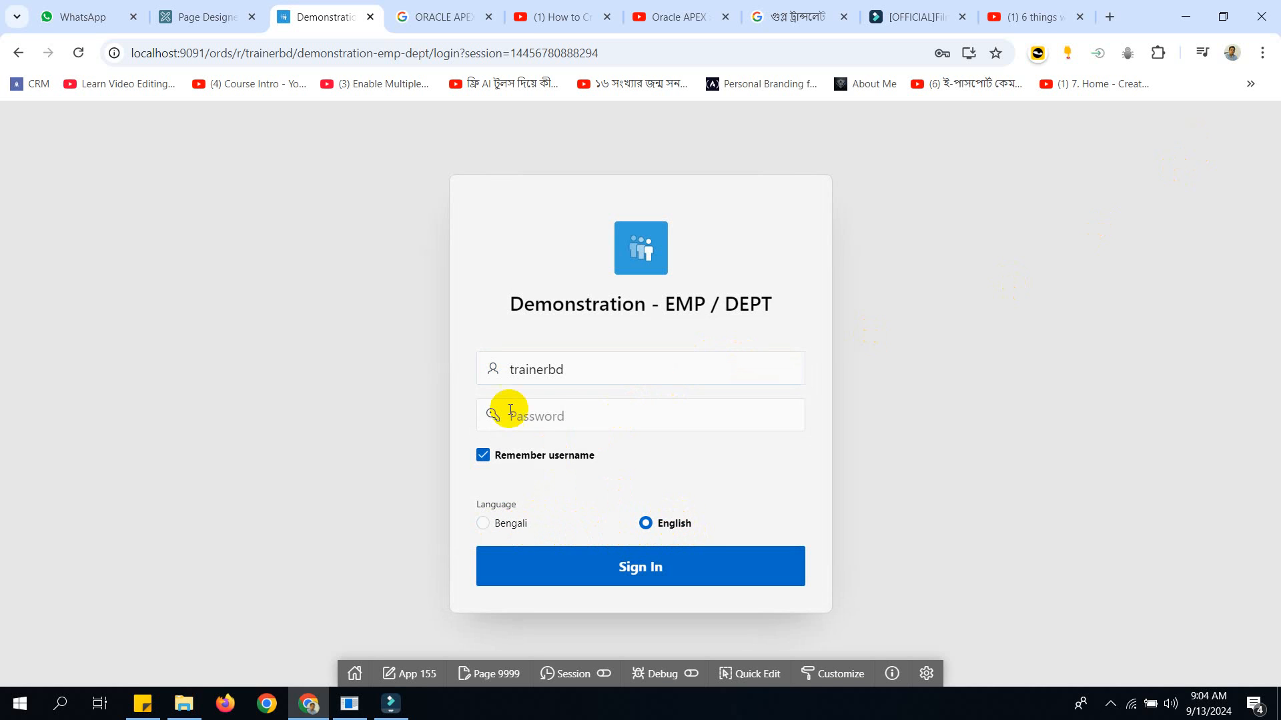
{"action": "left_click", "coordinate": [579, 415]}
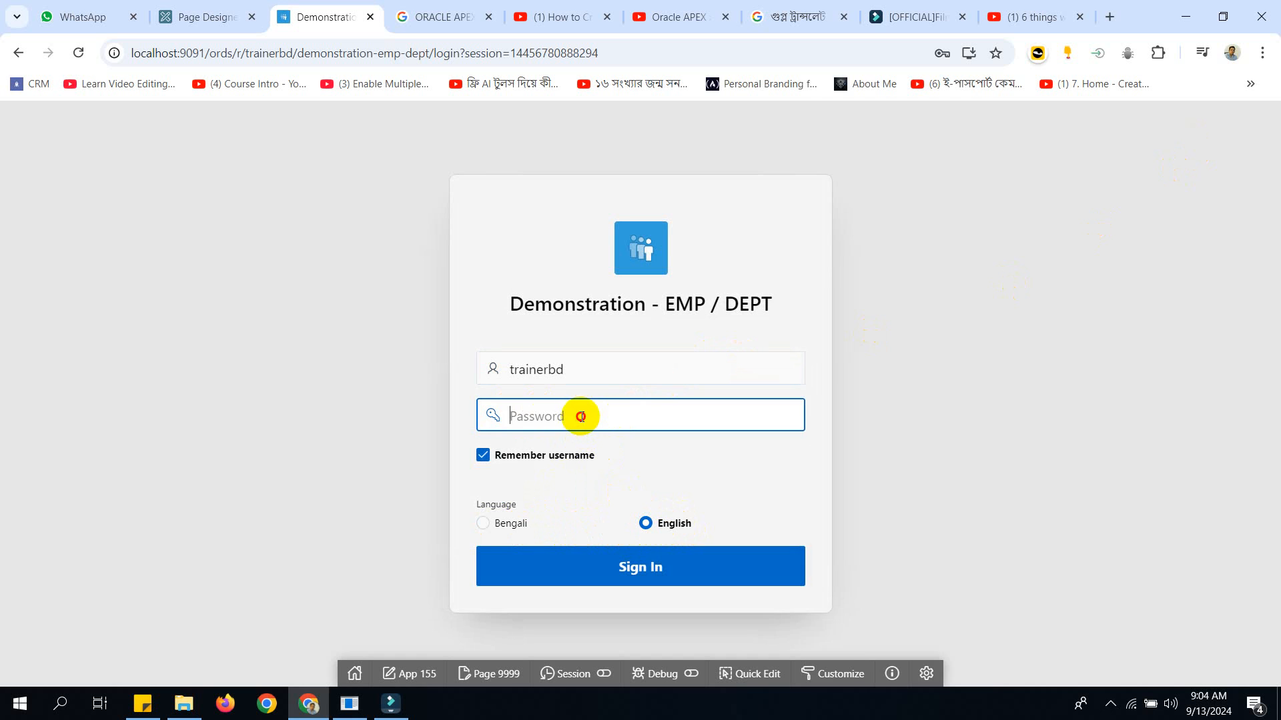
{"action": "type", "text": "1"}
{"action": "left_click", "coordinate": [622, 564]}
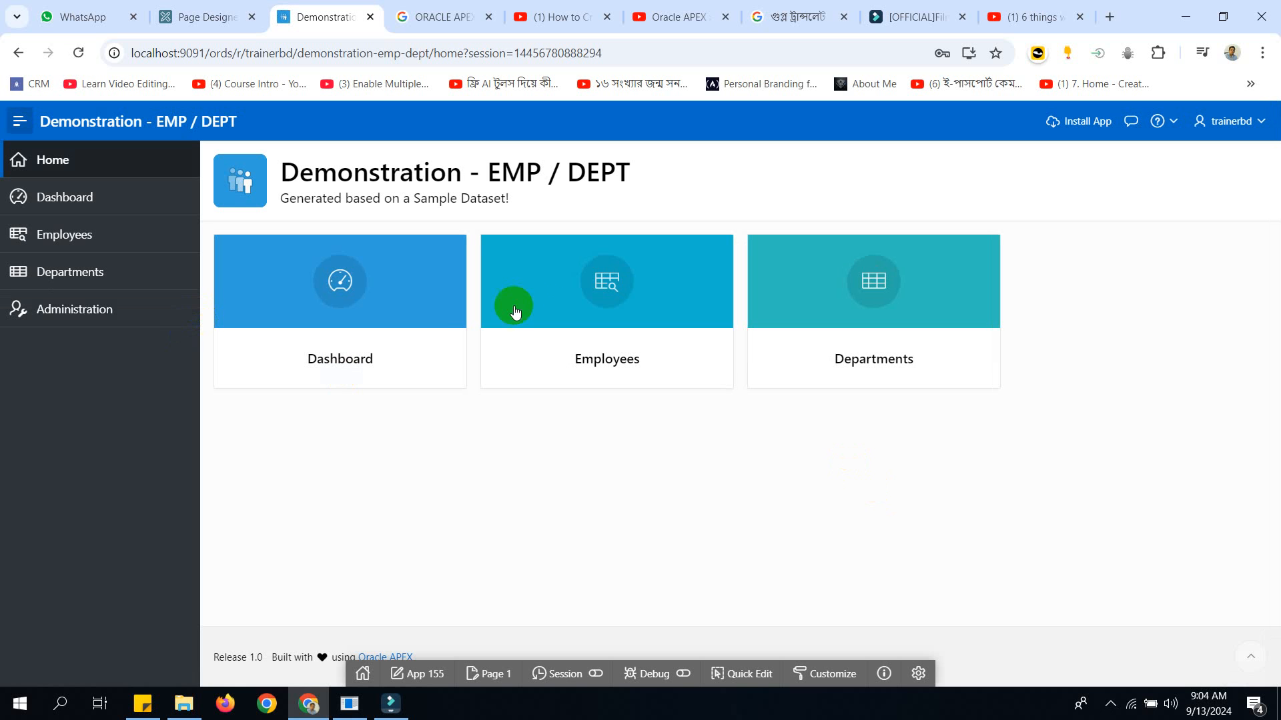
Sign out, choose Bengali as the login language, and sign in again with the account password.
{"action": "left_click", "coordinate": [1267, 123]}
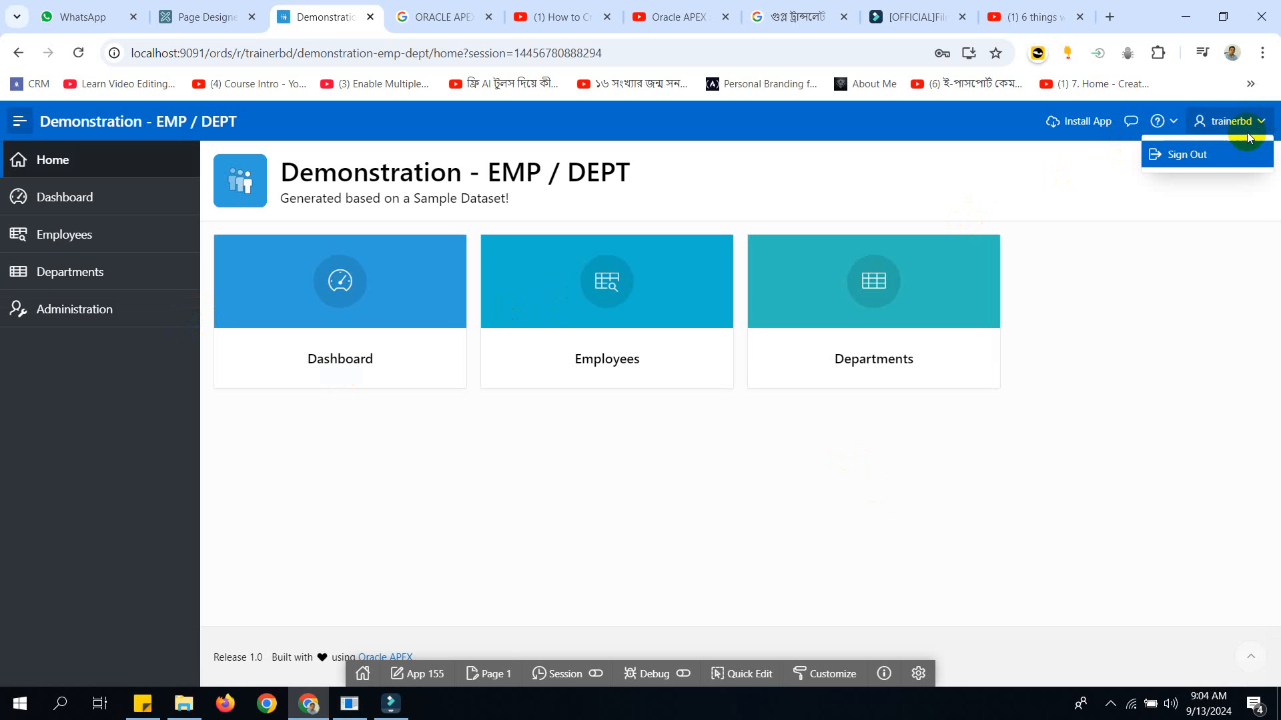
{"action": "left_click", "coordinate": [1211, 155]}
{"action": "left_click", "coordinate": [518, 530]}
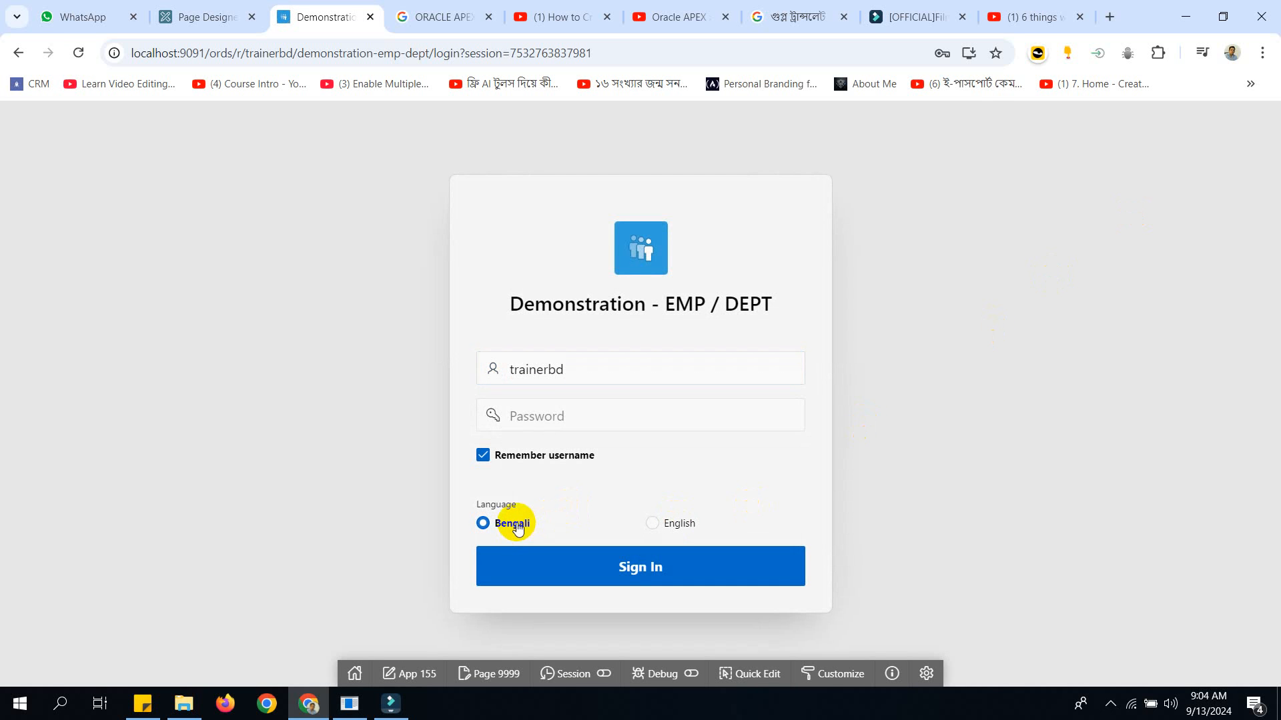
{"action": "left_click", "coordinate": [568, 417]}
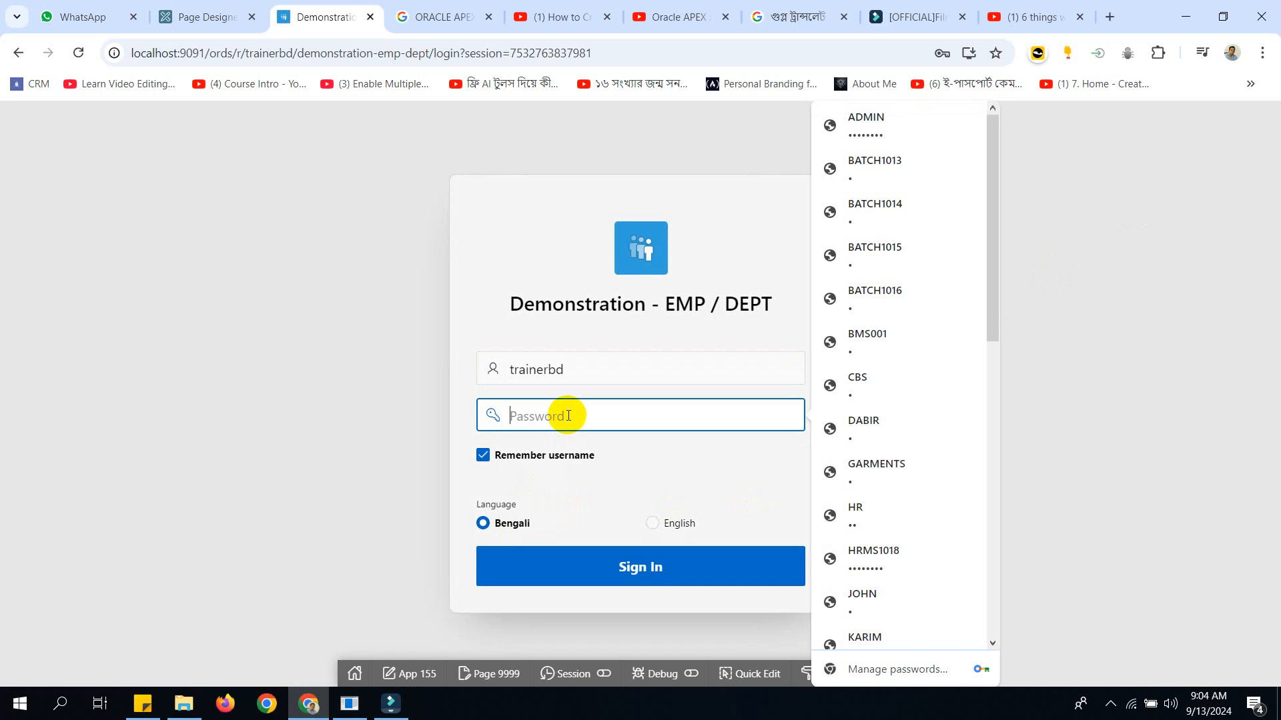
{"action": "type", "text": "1"}
{"action": "left_click", "coordinate": [614, 565]}
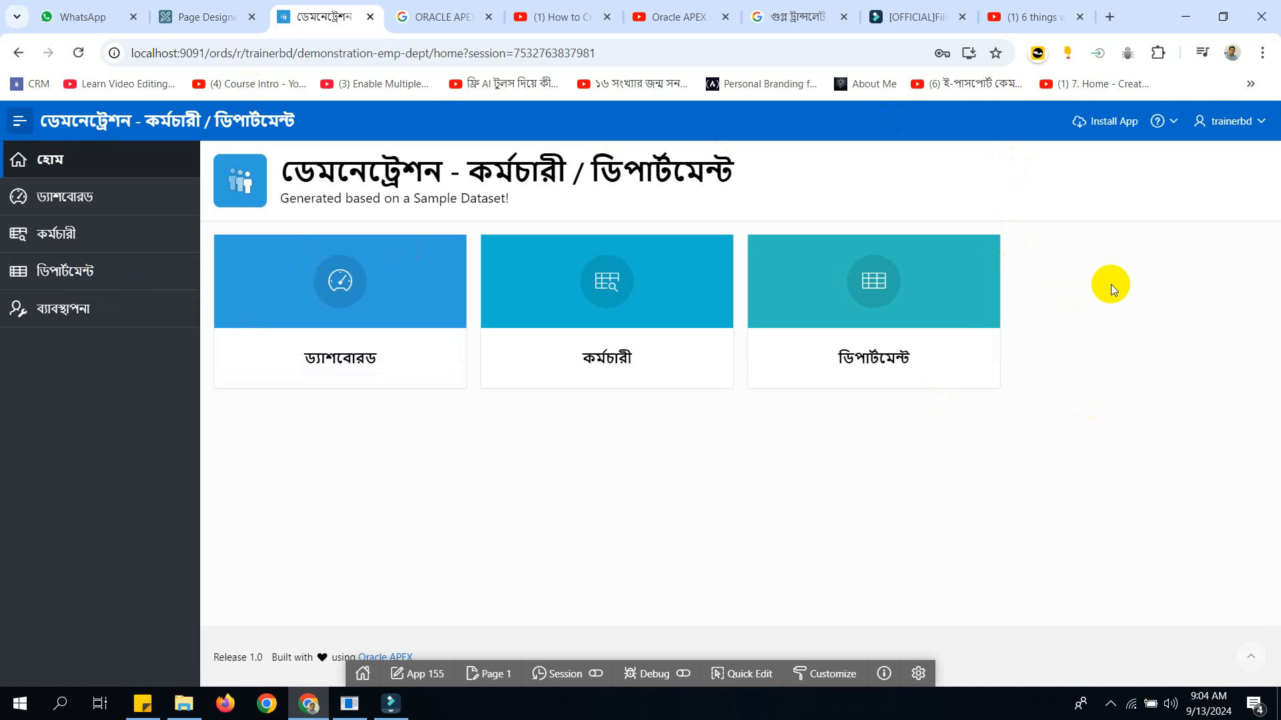
Switch to the App Builder and open the Globalization Attributes in Application 155's shared components.
{"action": "left_click", "coordinate": [494, 673]}
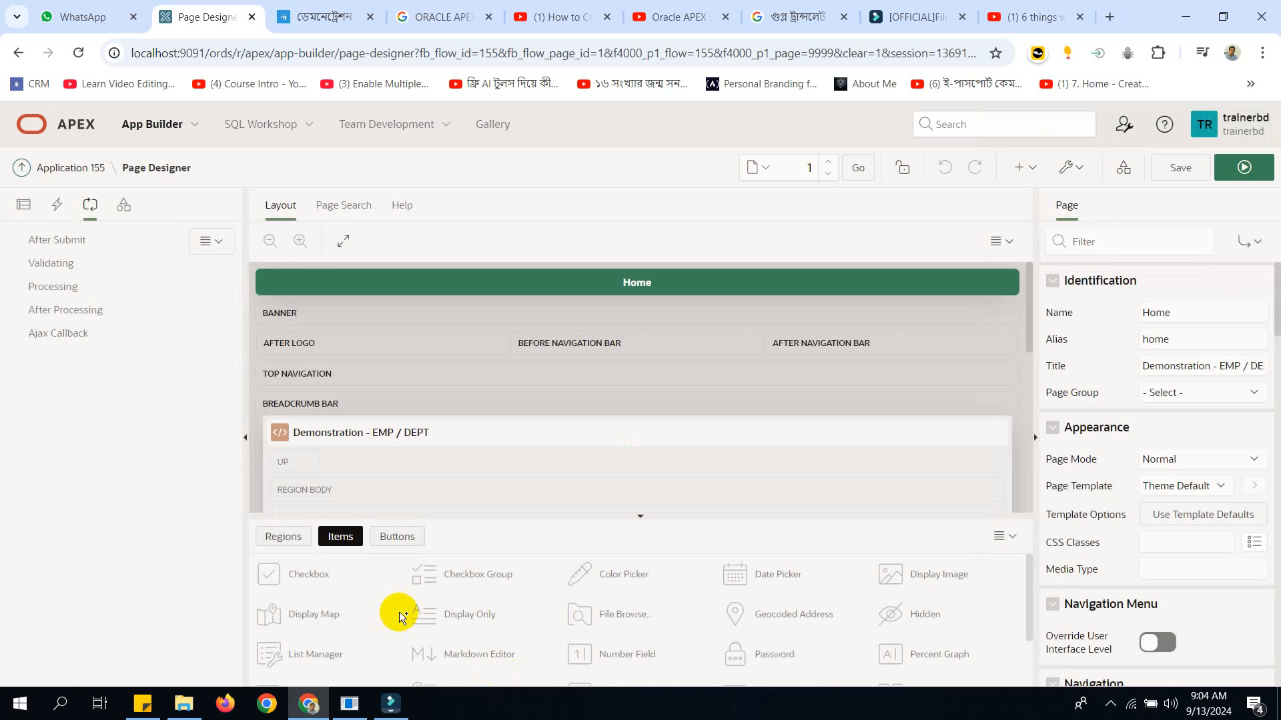
{"action": "left_click", "coordinate": [69, 167]}
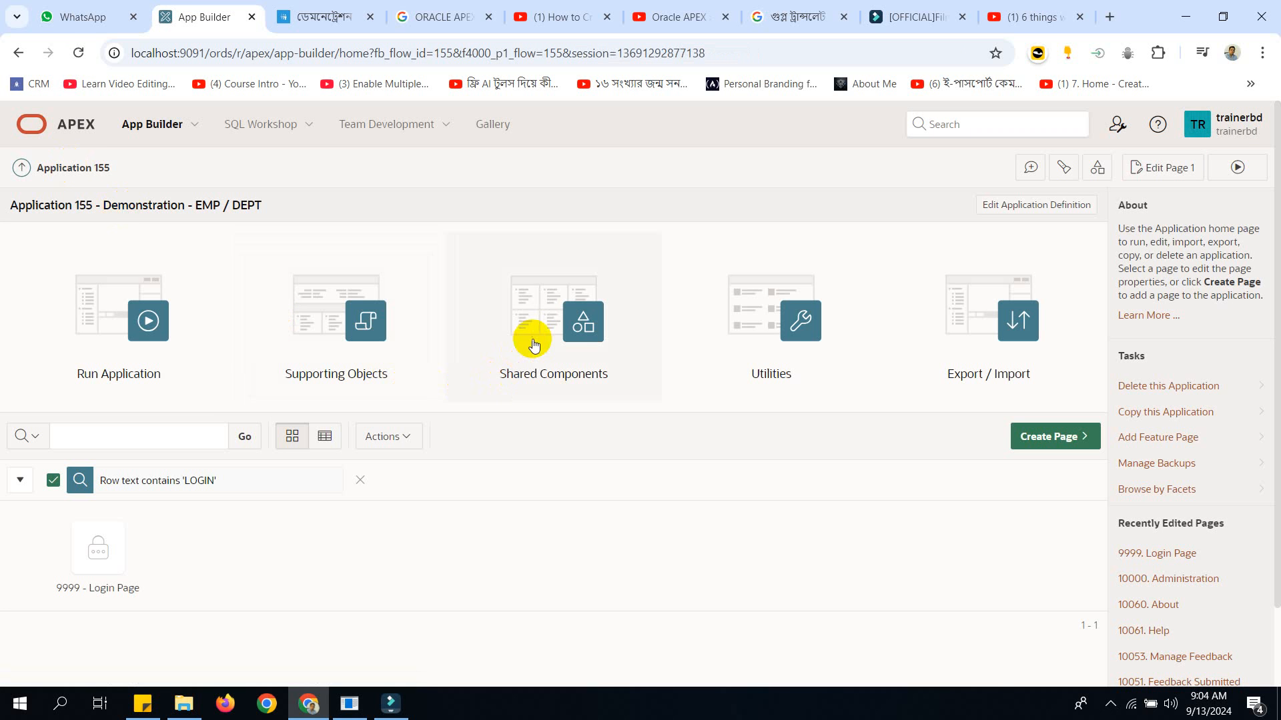
{"action": "left_click", "coordinate": [532, 344]}
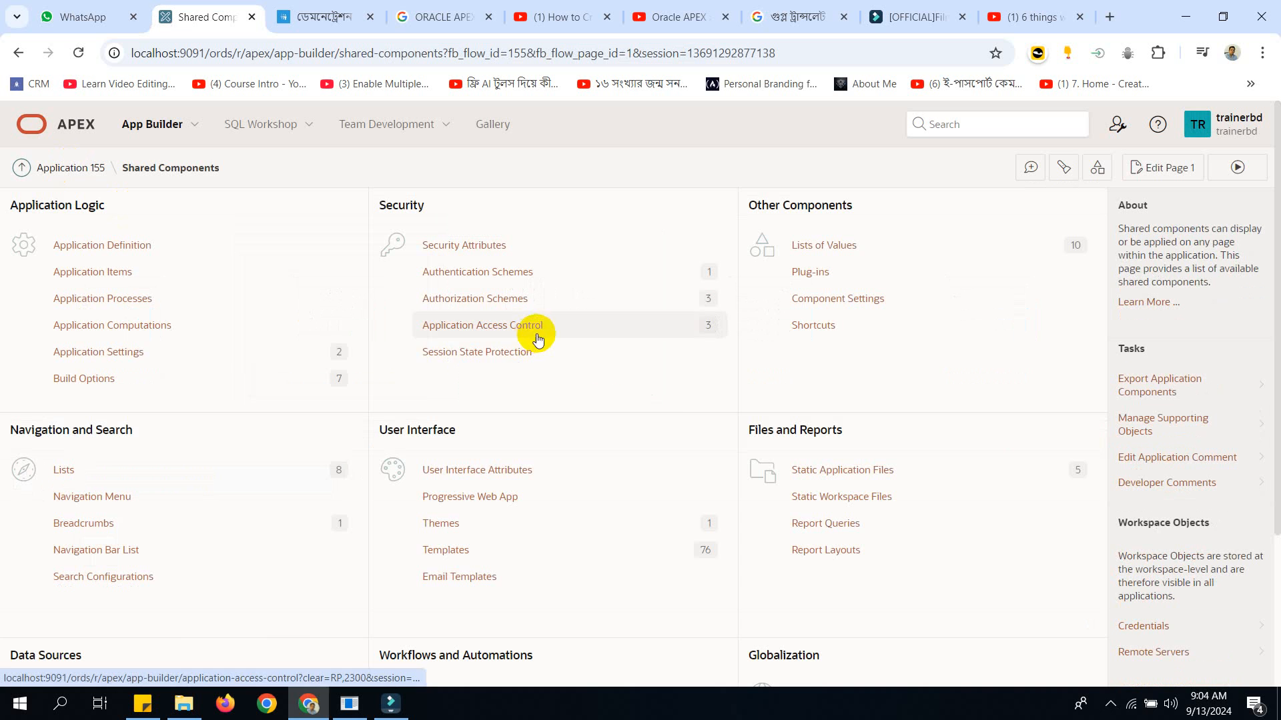
{"action": "left_click_drag", "start_coordinate": [1274, 402], "coordinate": [1266, 557]}
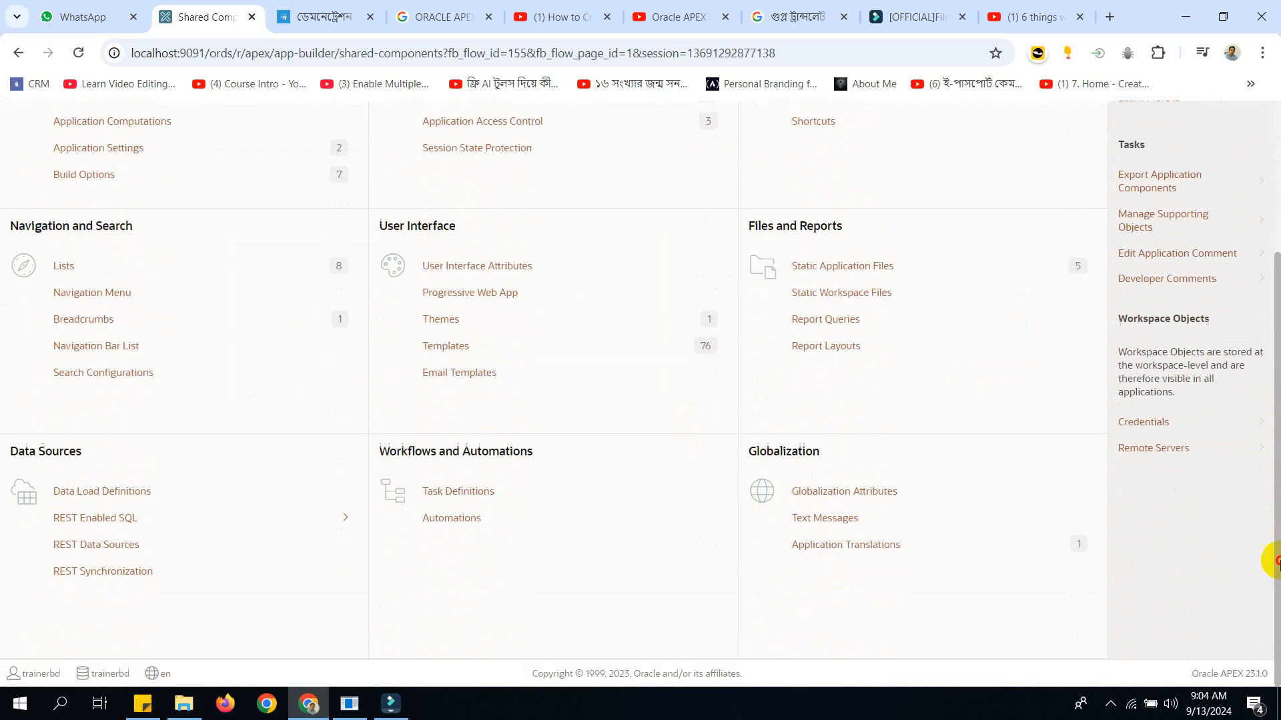
{"action": "left_click", "coordinate": [889, 494]}
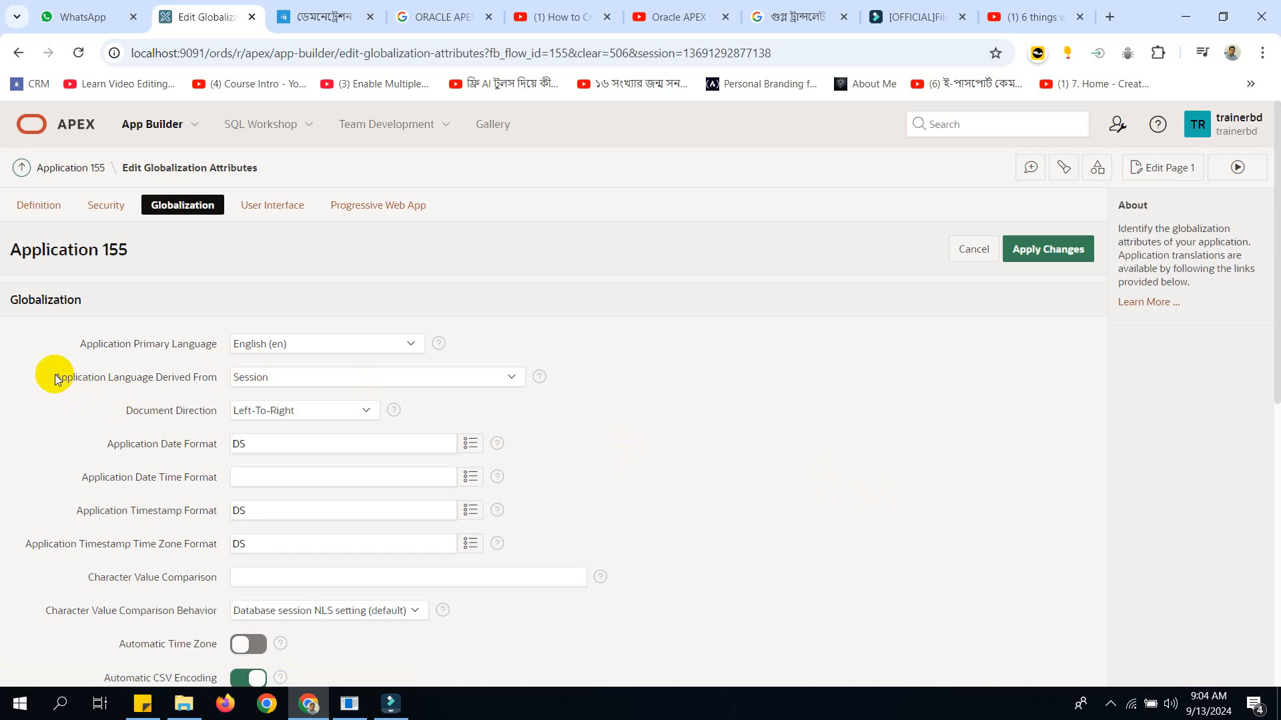
Review the available options for Application Language Derived From without changing the selection.
{"action": "left_click_drag", "start_coordinate": [55, 374], "coordinate": [203, 385]}
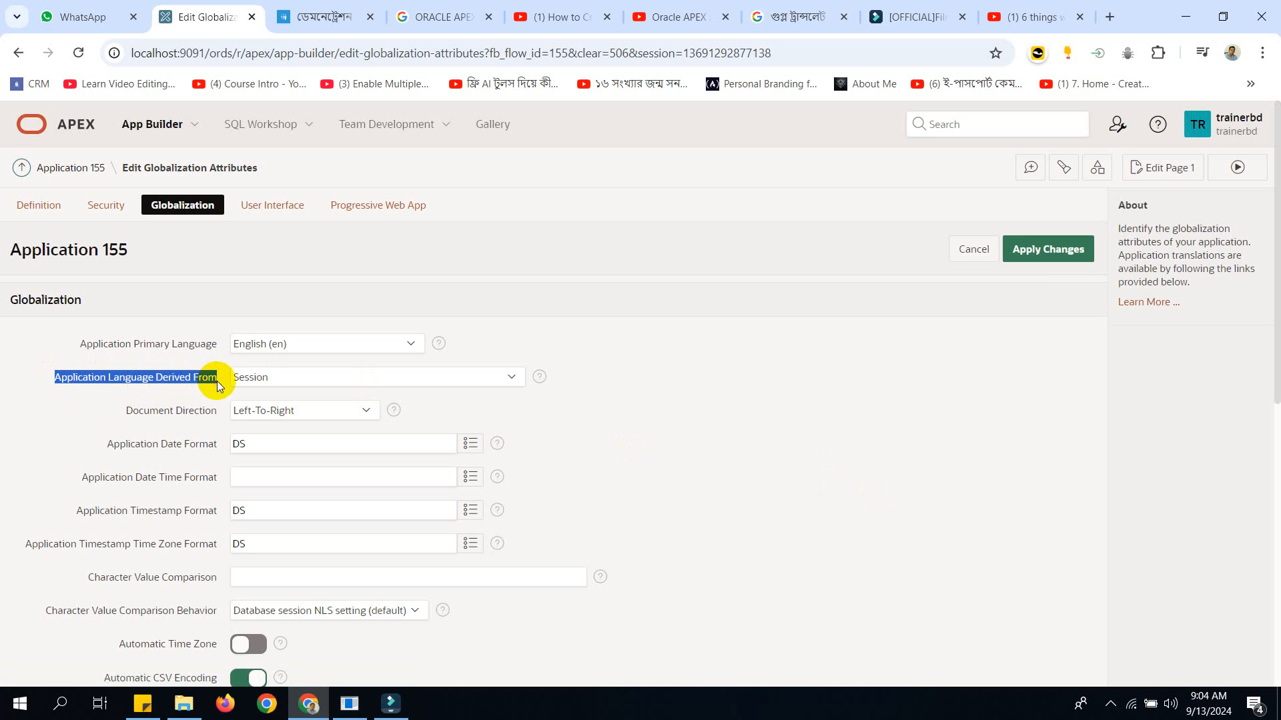
{"action": "left_click", "coordinate": [263, 377]}
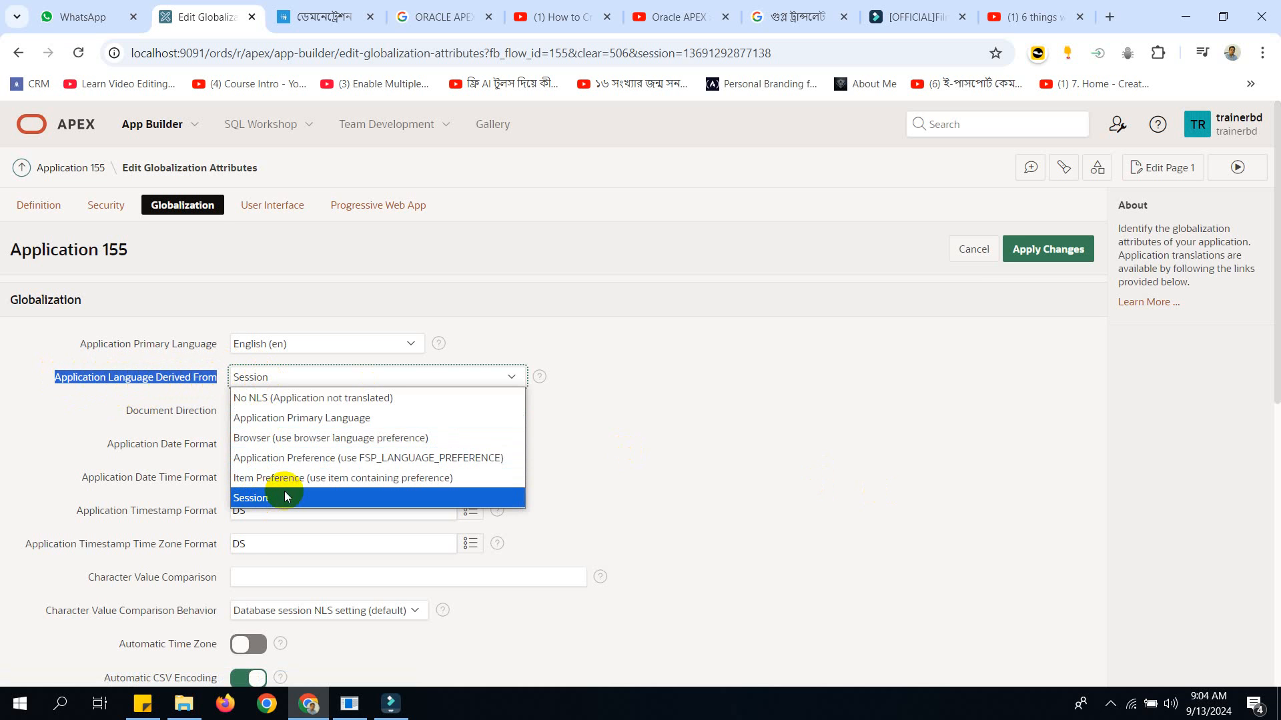
{"action": "left_click", "coordinate": [874, 431]}
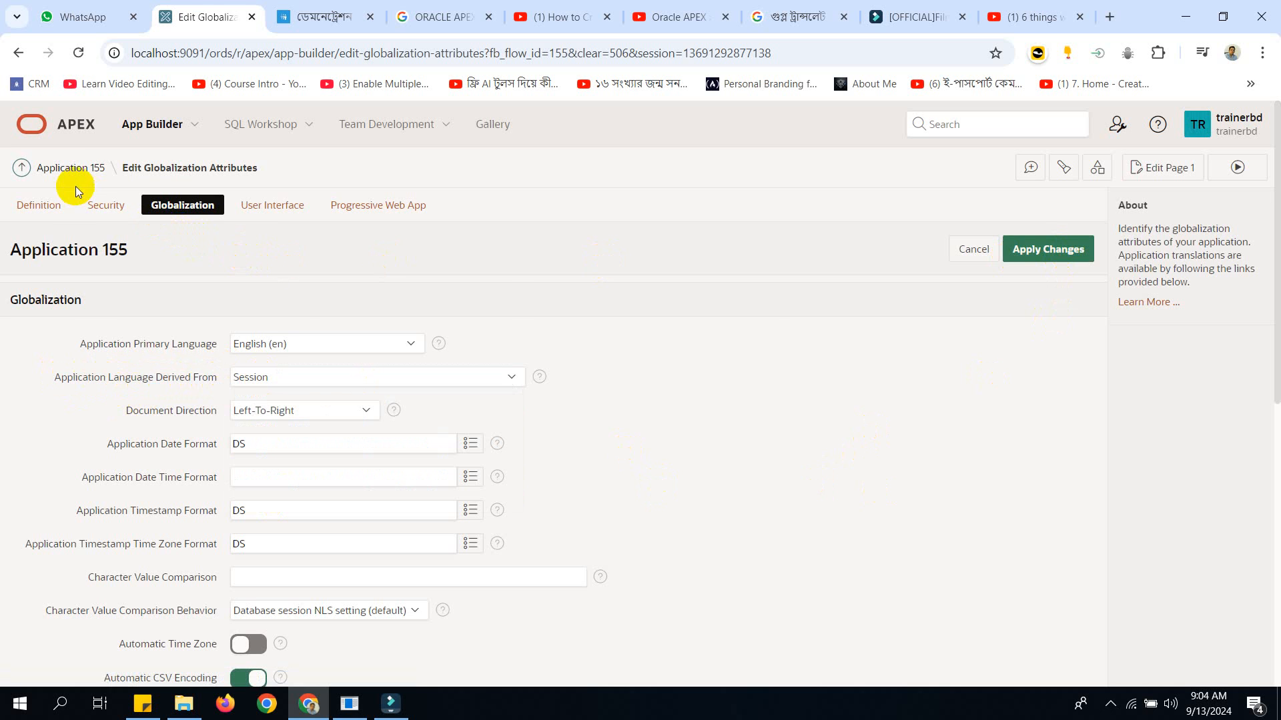
Open the application language mappings through Application 155's Application Translations.
{"action": "left_click", "coordinate": [69, 167]}
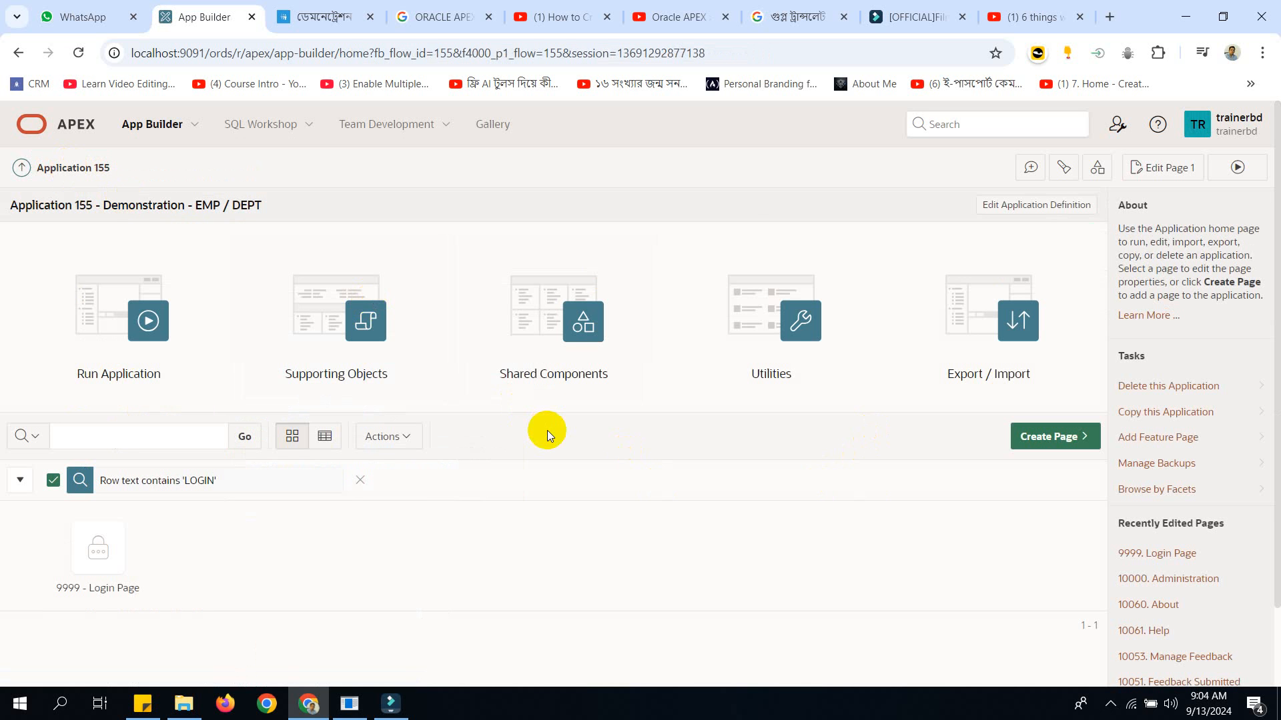
{"action": "left_click", "coordinate": [543, 351]}
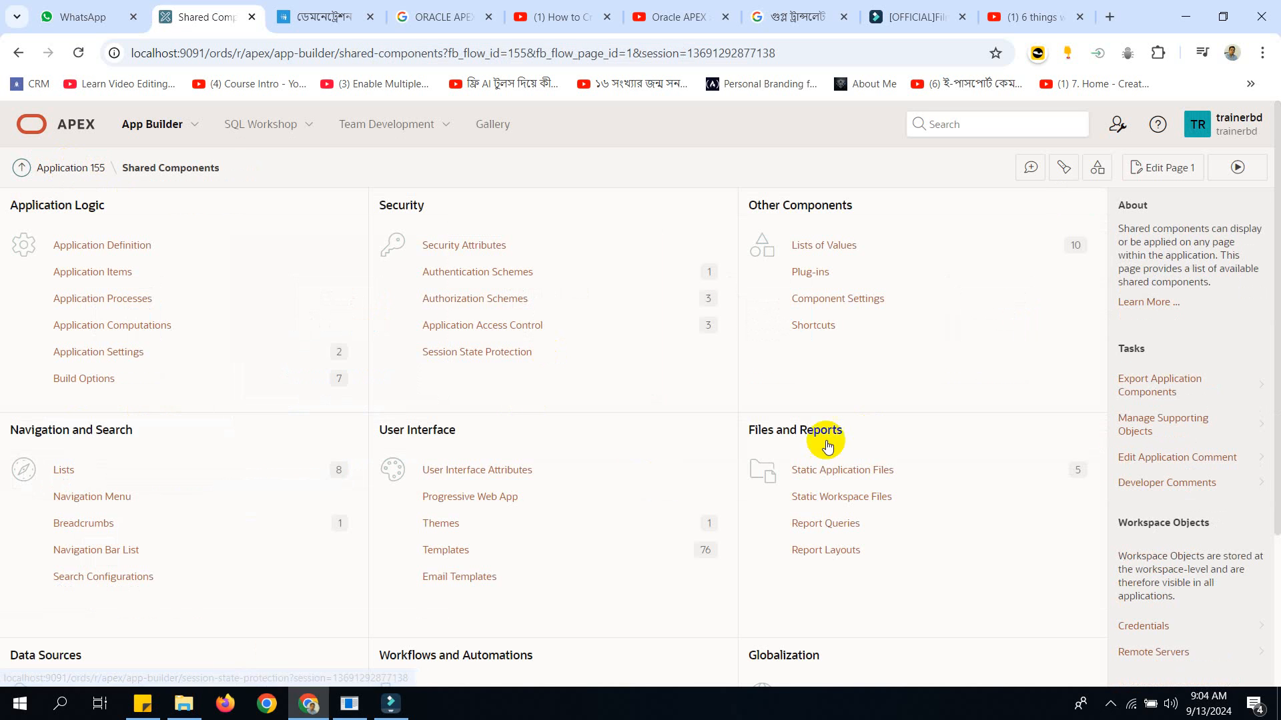
{"action": "left_click_drag", "start_coordinate": [1272, 366], "coordinate": [1276, 574]}
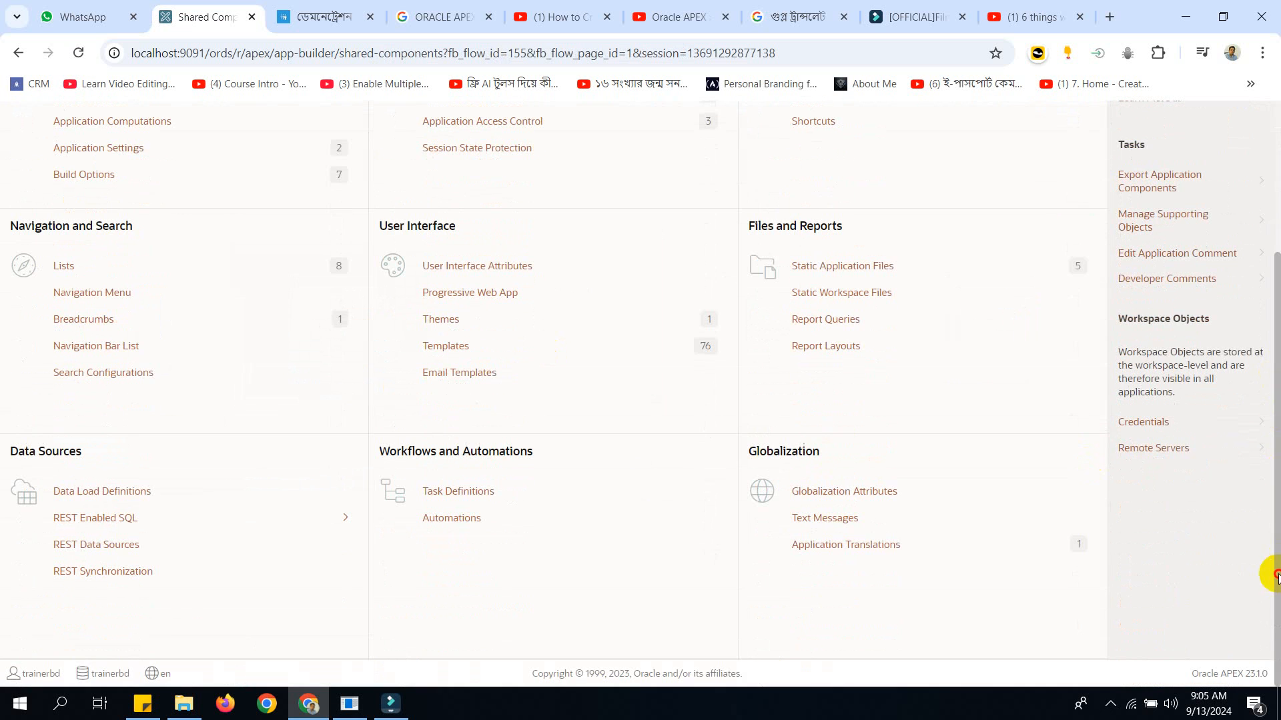
{"action": "left_click", "coordinate": [878, 544]}
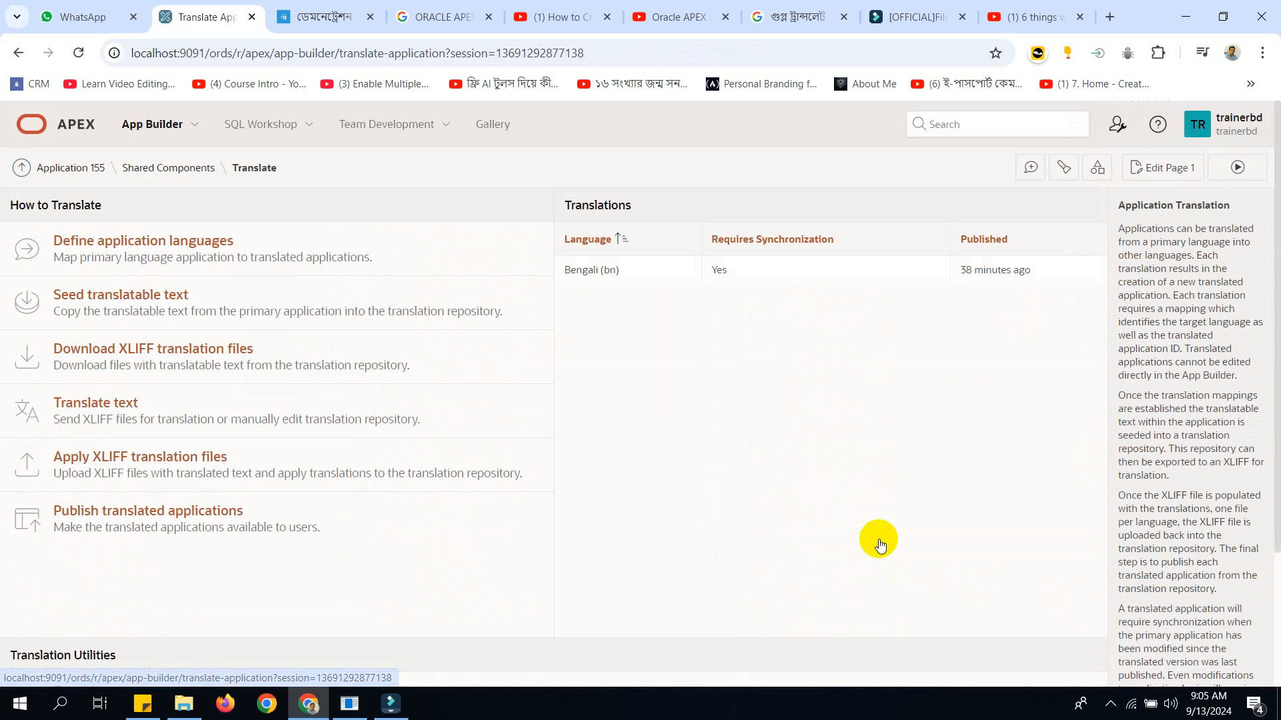
{"action": "left_click", "coordinate": [171, 251]}
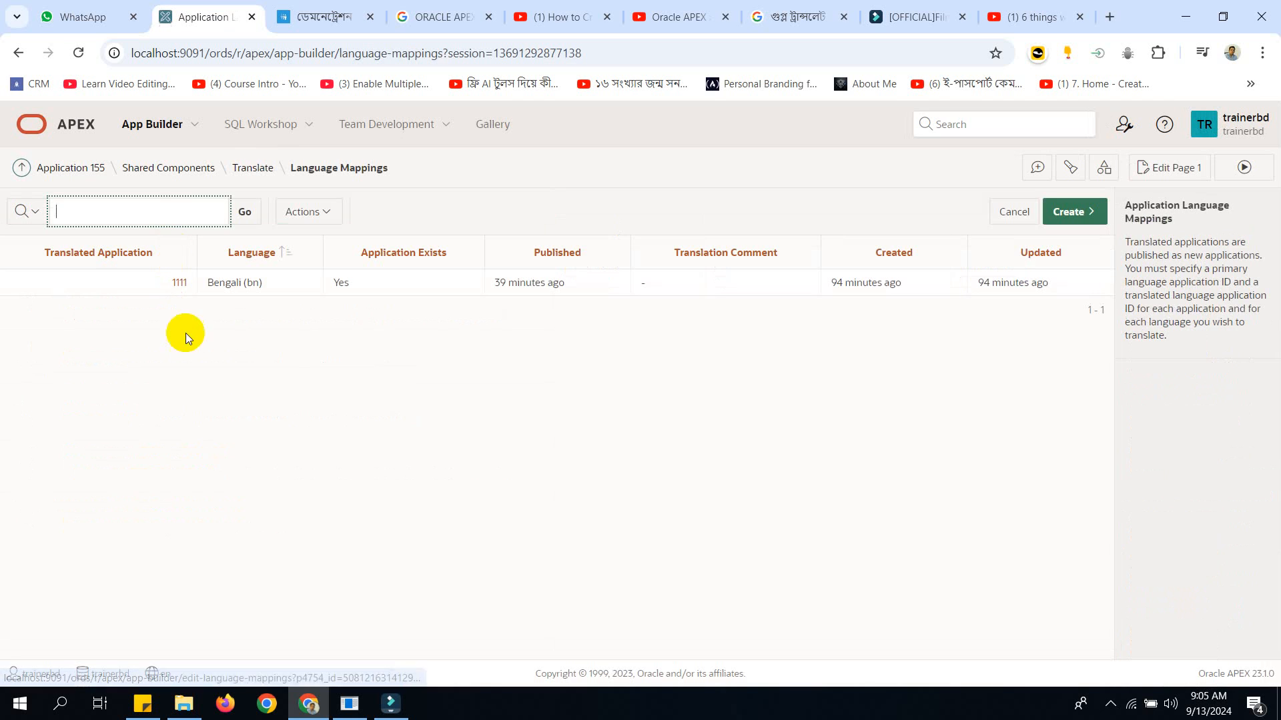
Look at the form for a new language mapping, then examine the existing Bengali (bn) mapping.
{"action": "left_click", "coordinate": [1088, 213]}
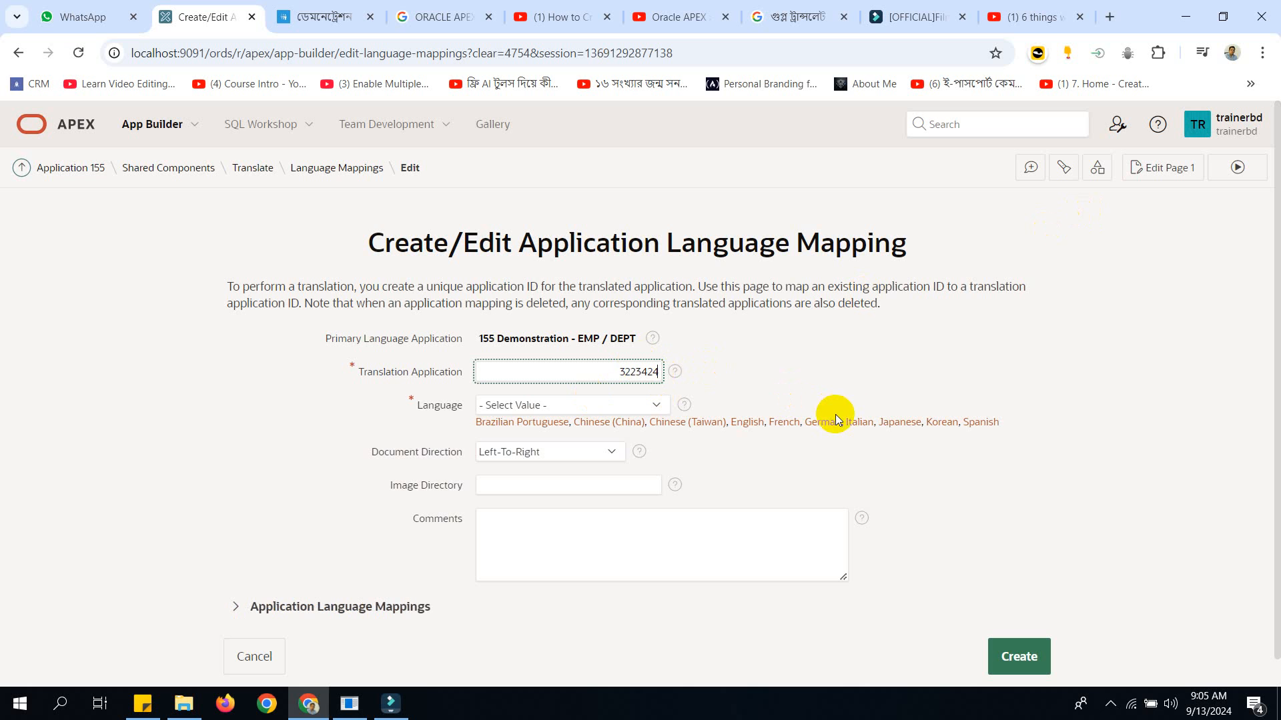
{"action": "left_click", "coordinate": [336, 179]}
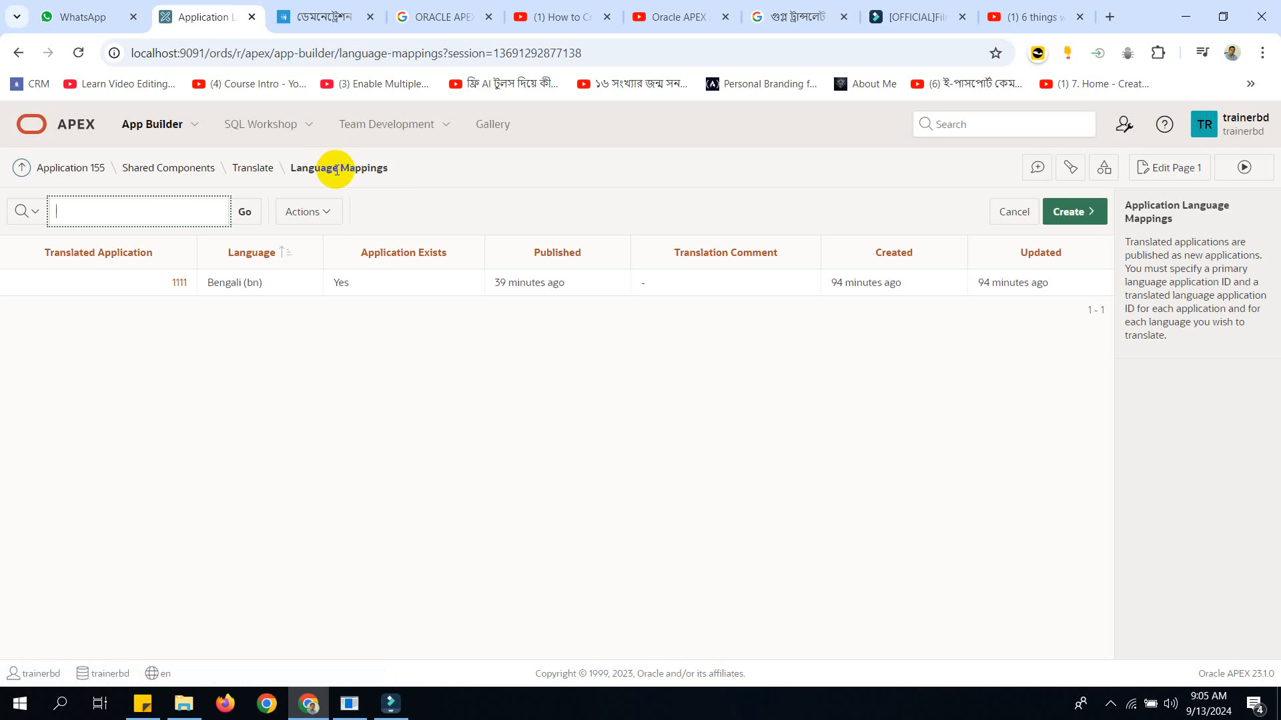
{"action": "left_click_drag", "start_coordinate": [158, 280], "coordinate": [225, 373]}
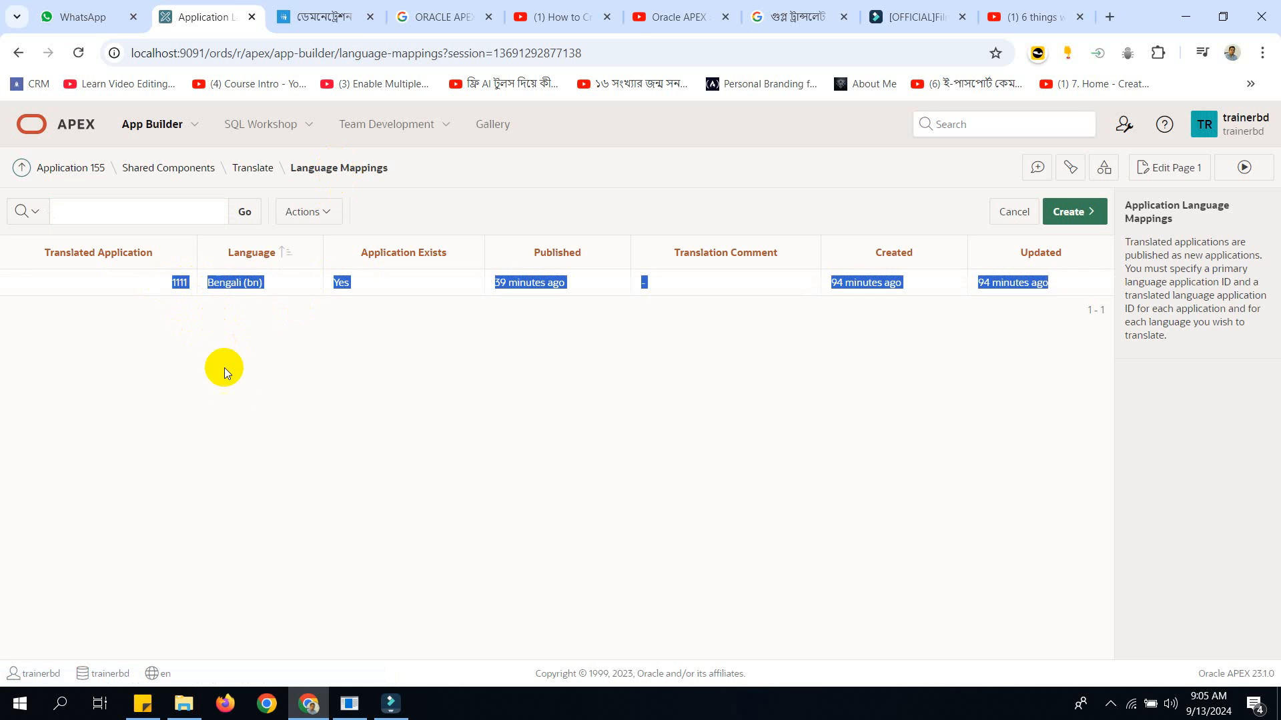
{"action": "left_click", "coordinate": [353, 390]}
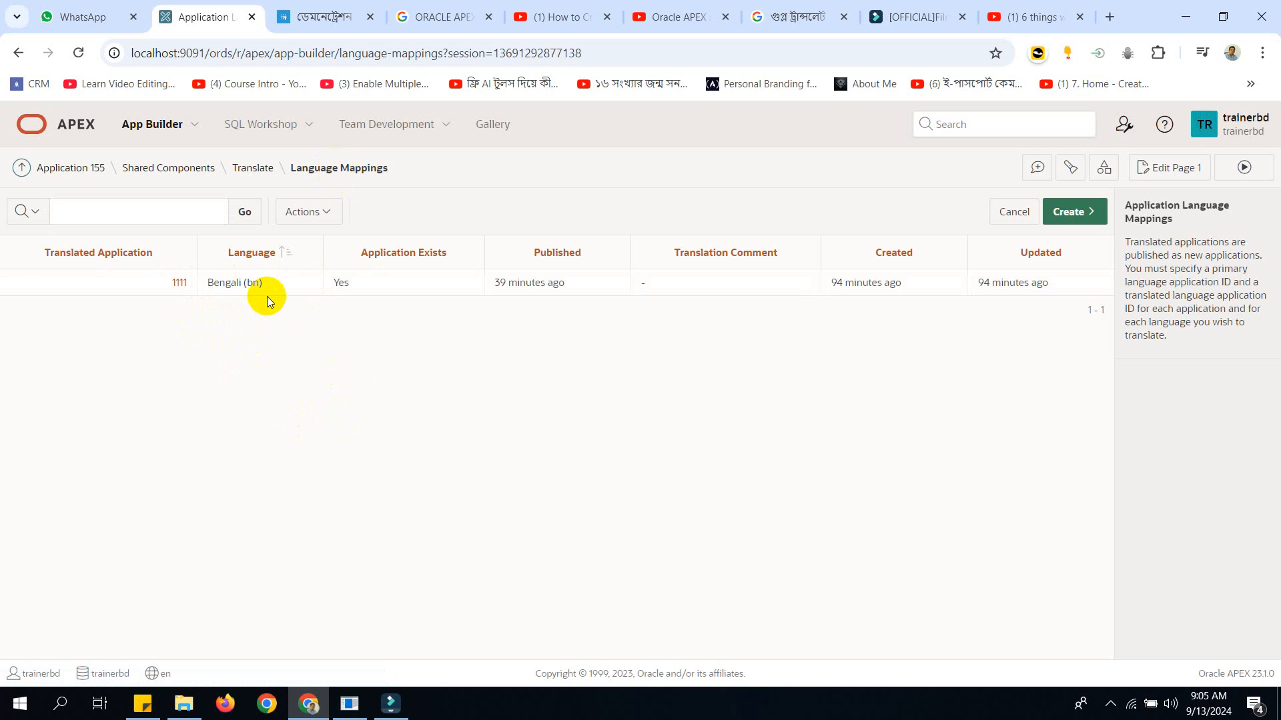
{"action": "left_click", "coordinate": [247, 283]}
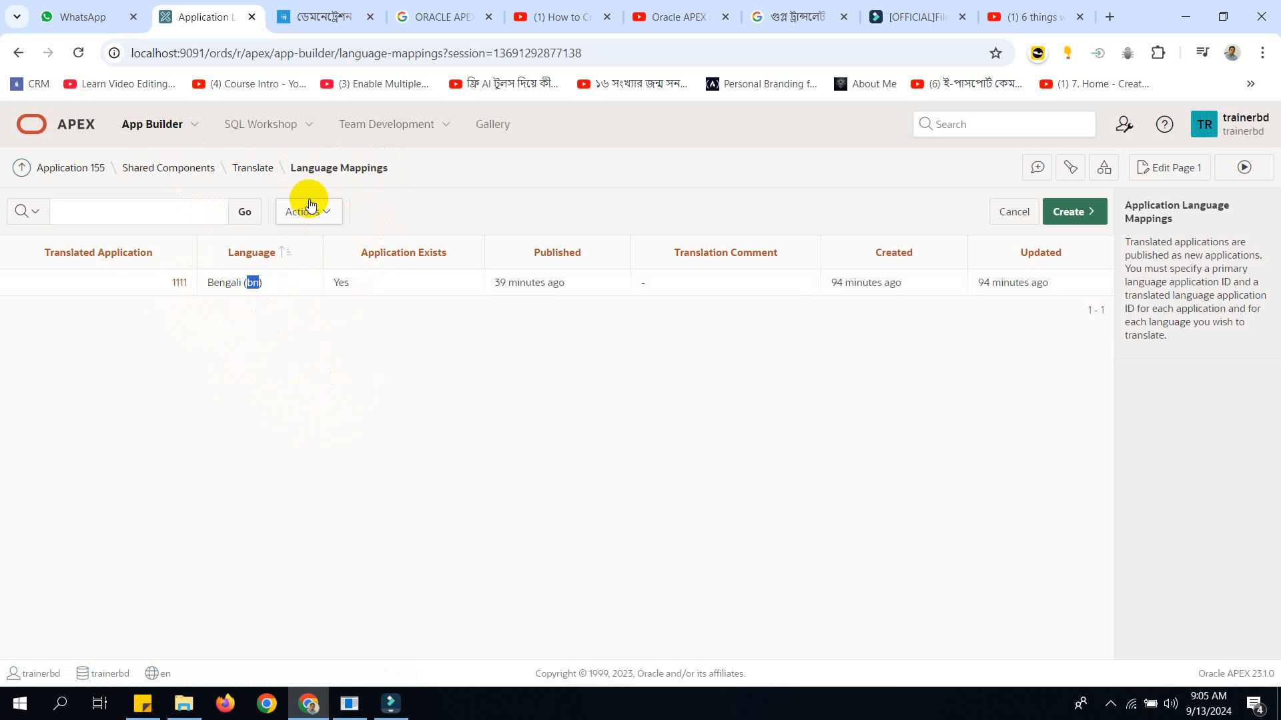
Seed the translatable text for Bengali translated application 1111 and publish it.
{"action": "left_click", "coordinate": [253, 176]}
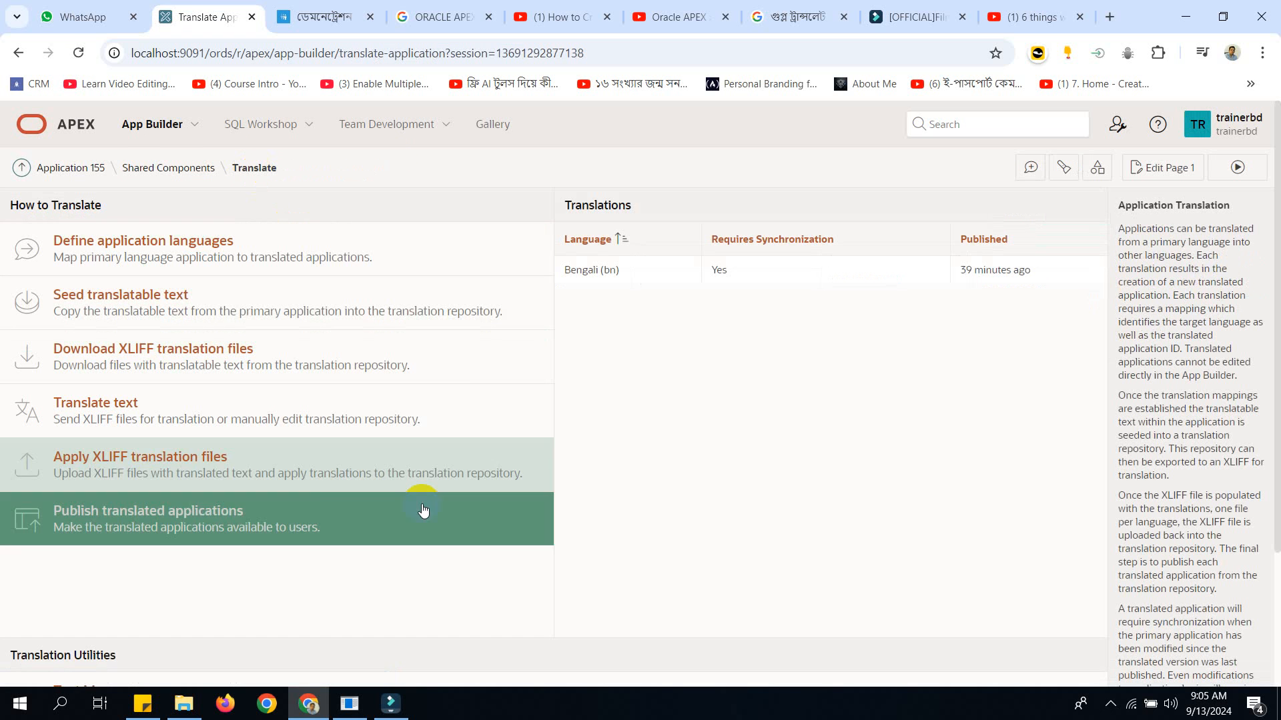
{"action": "left_click", "coordinate": [174, 308]}
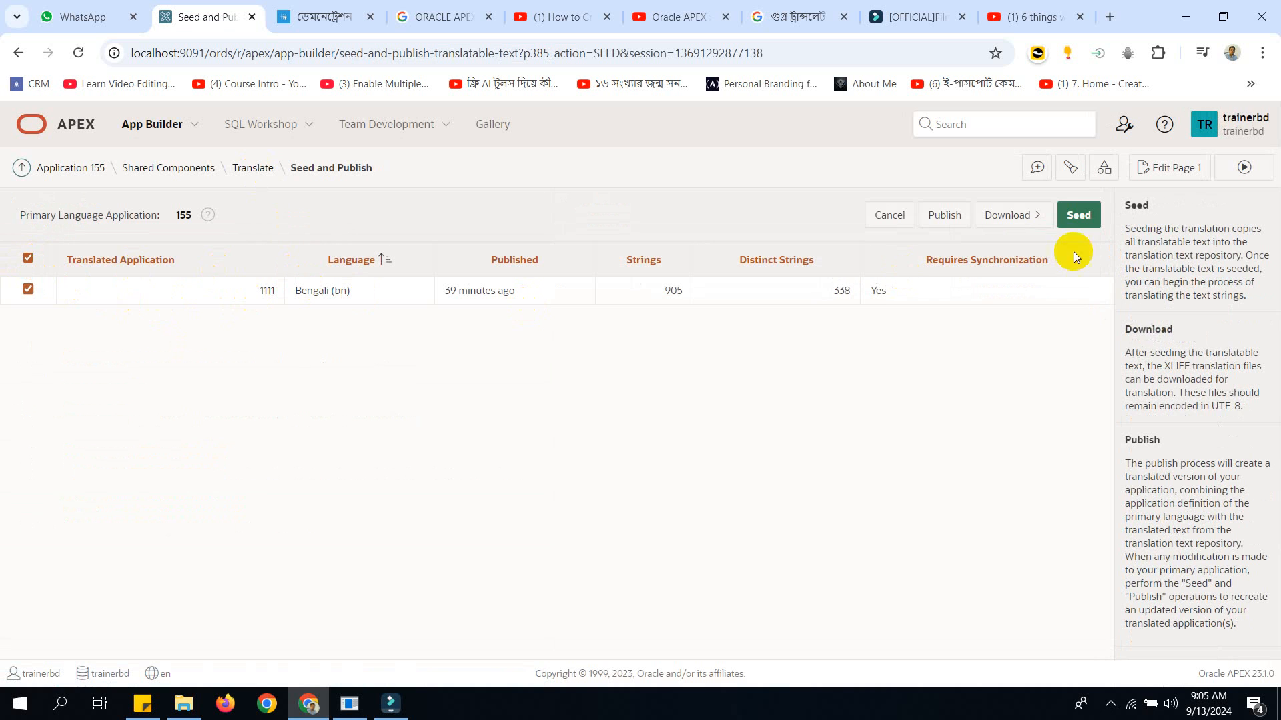
{"action": "left_click", "coordinate": [1062, 220]}
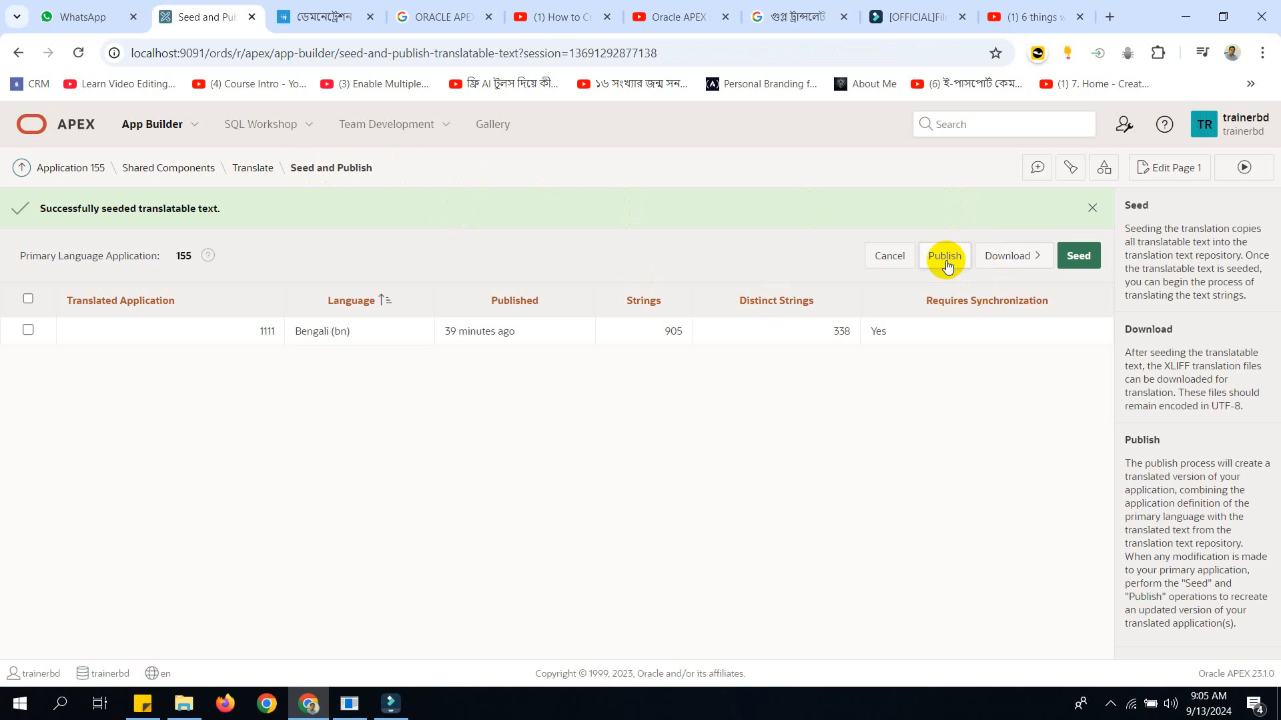
{"action": "left_click", "coordinate": [27, 300]}
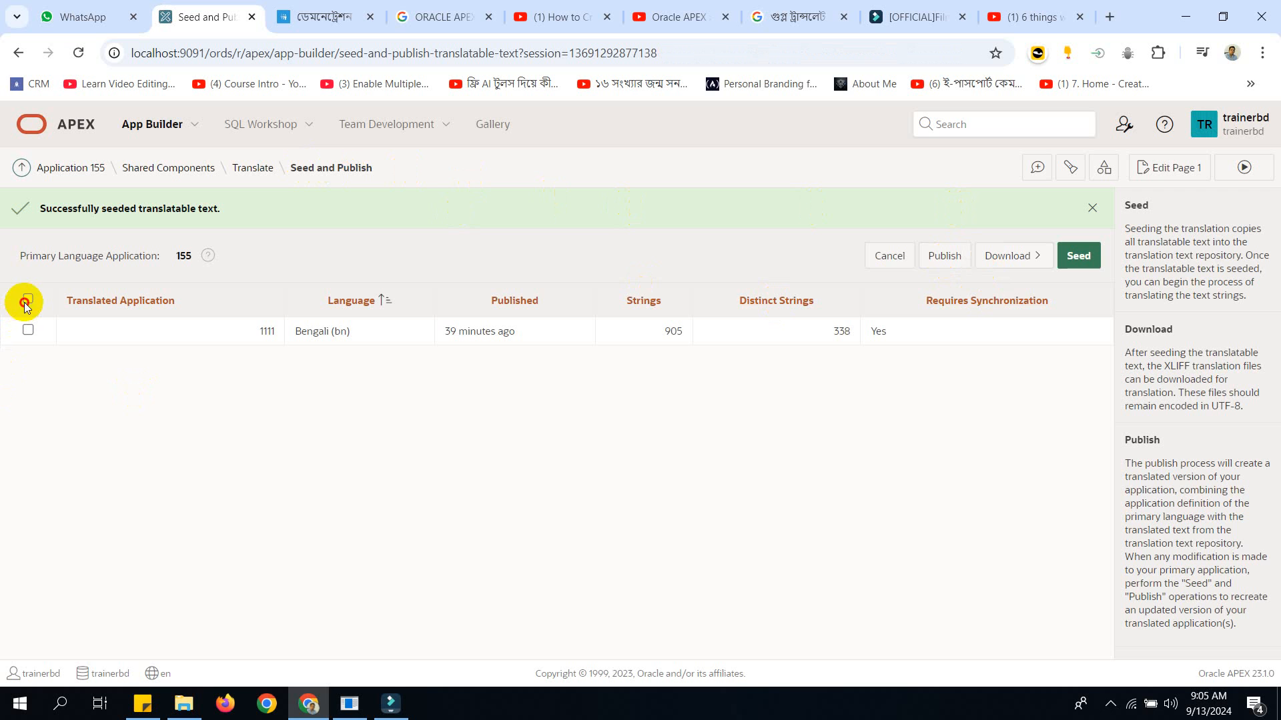
{"action": "left_click", "coordinate": [938, 254]}
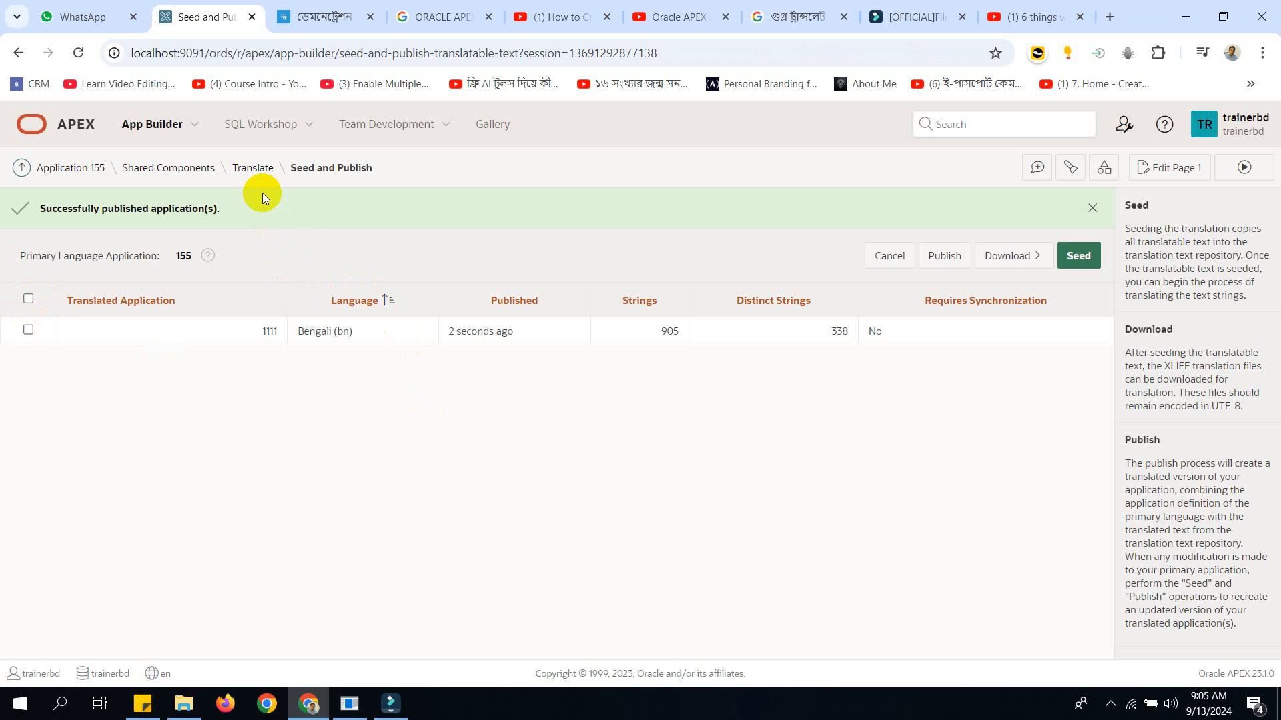
In the Translation Repository, apply the Bengali text of page 1's region name "Demonstration - EMP / DEPT" to all occurrences of the string.
{"action": "left_click", "coordinate": [256, 167]}
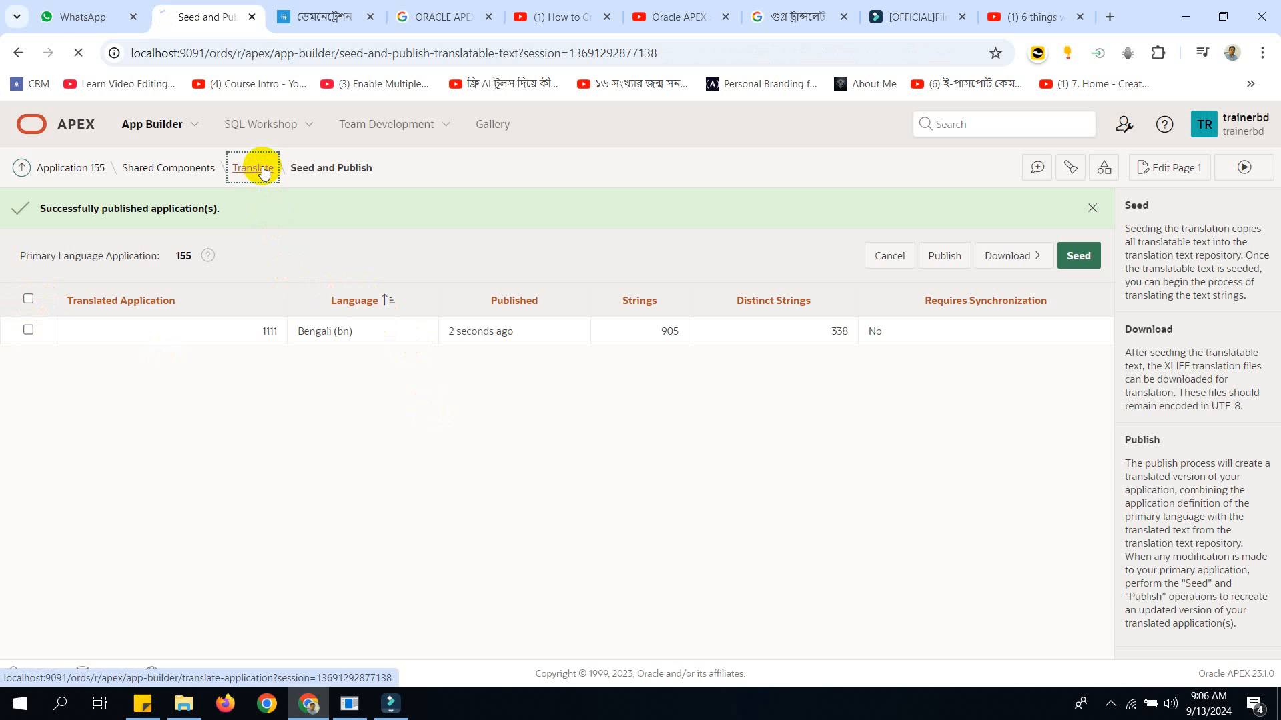
{"action": "left_click_drag", "start_coordinate": [1276, 362], "coordinate": [1276, 618]}
{"action": "left_click", "coordinate": [630, 621]}
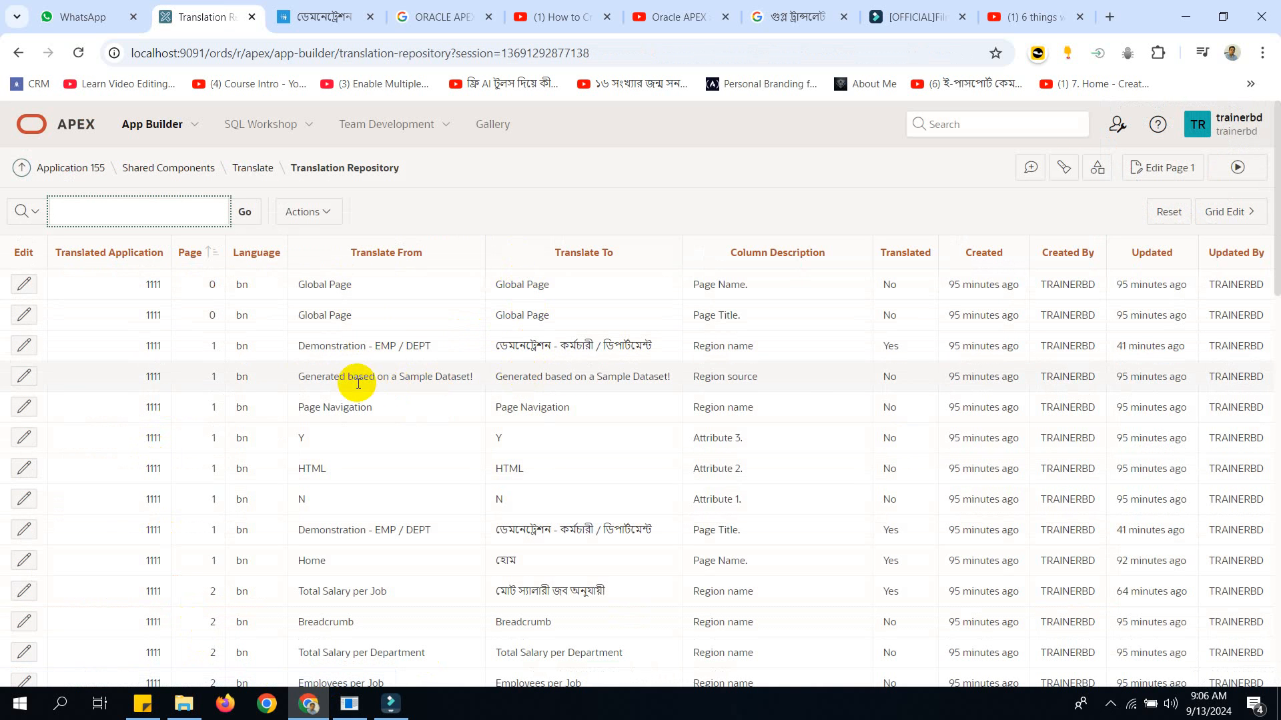
{"action": "left_click", "coordinate": [24, 346]}
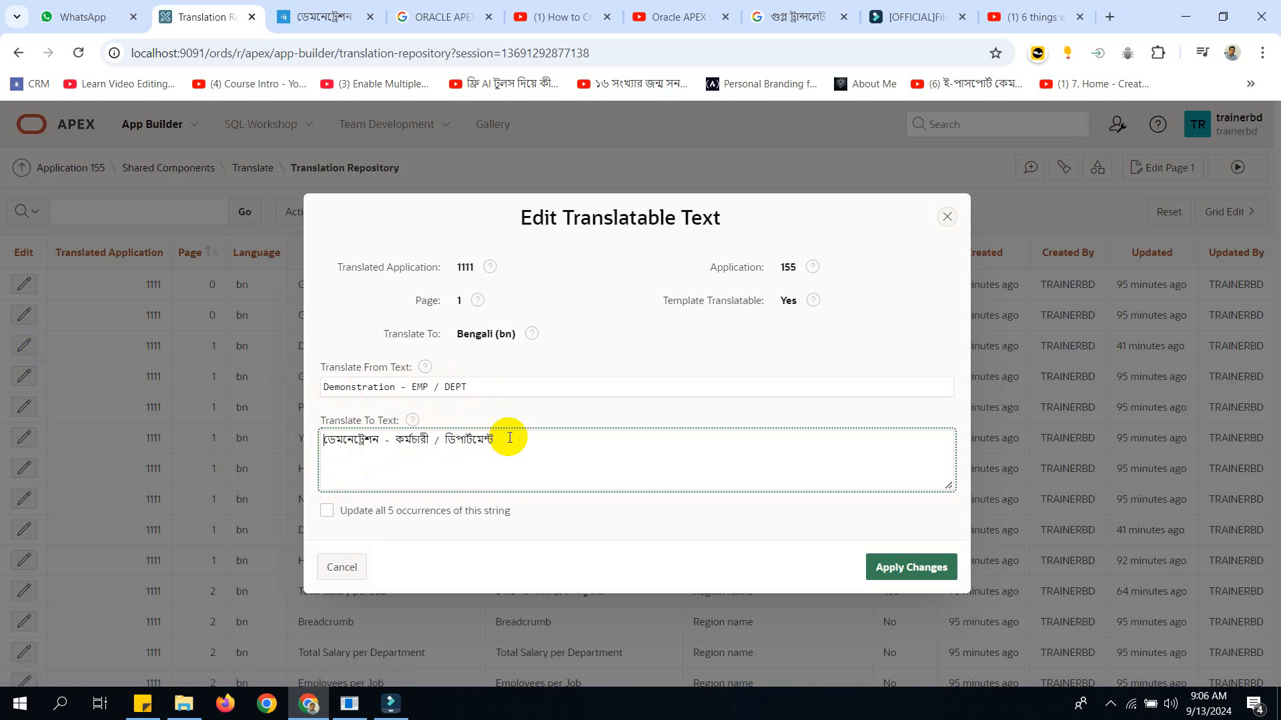
{"action": "left_click", "coordinate": [351, 514]}
{"action": "left_click", "coordinate": [912, 561]}
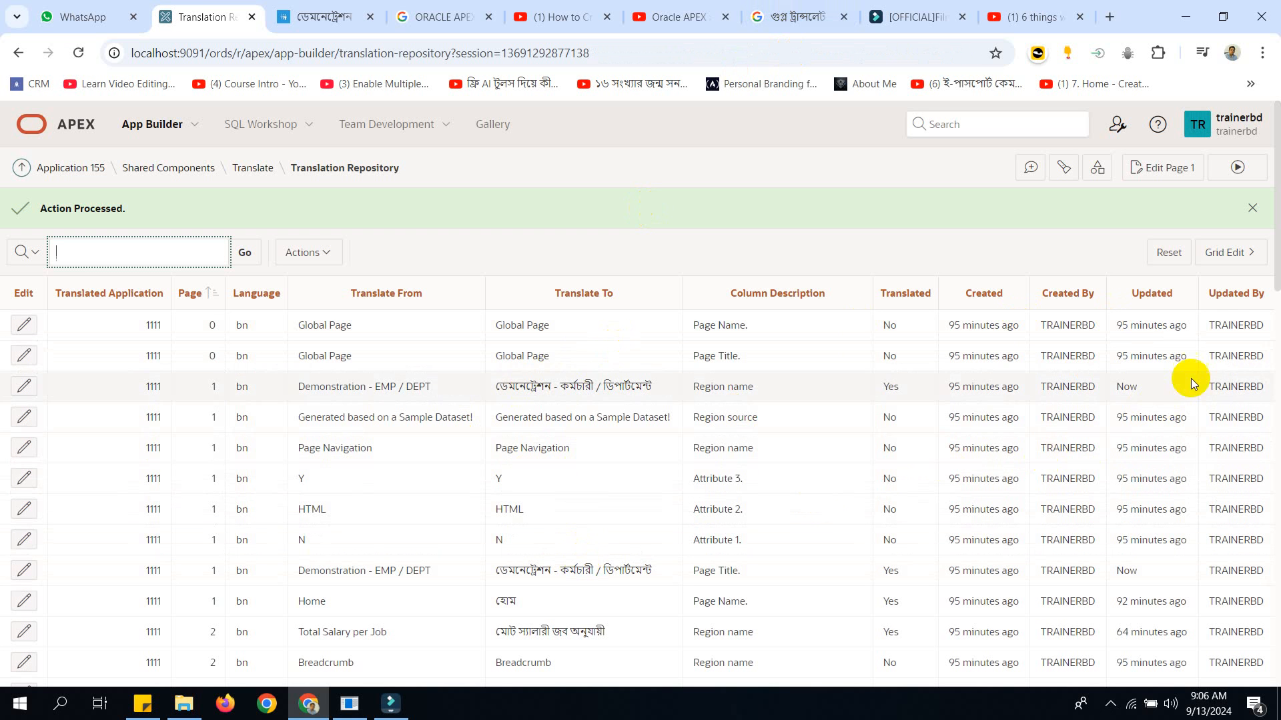
Apply the existing Bengali text for page 2's region name "Total Salary per Job" in the Translation Repository.
{"action": "left_click_drag", "start_coordinate": [1273, 276], "coordinate": [1273, 357]}
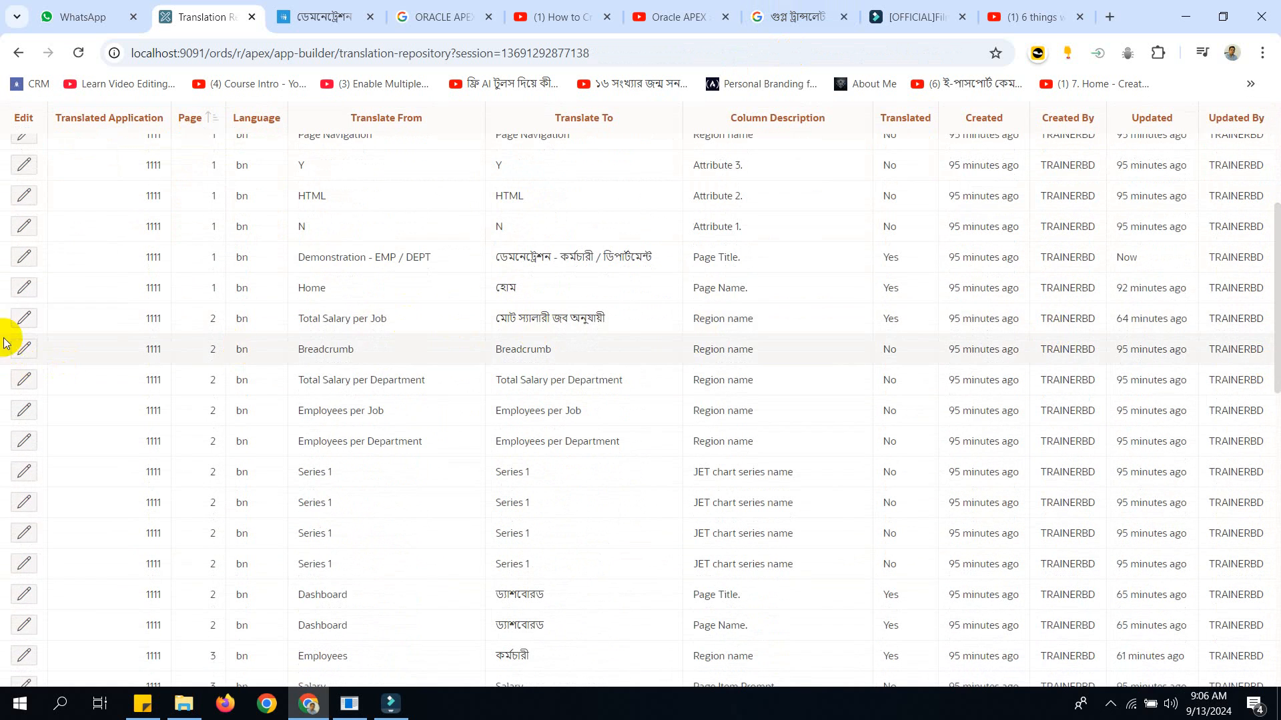
{"action": "left_click", "coordinate": [24, 318]}
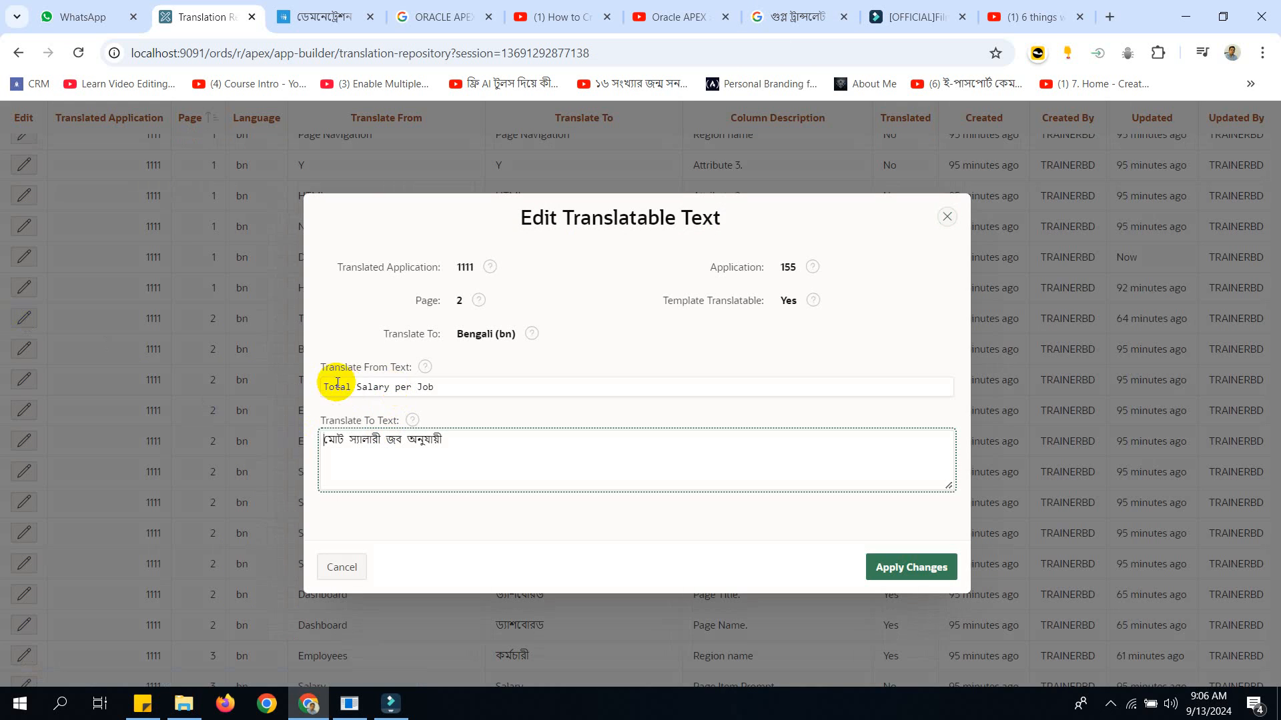
{"action": "left_click_drag", "start_coordinate": [322, 440], "coordinate": [458, 433]}
{"action": "left_click", "coordinate": [910, 565]}
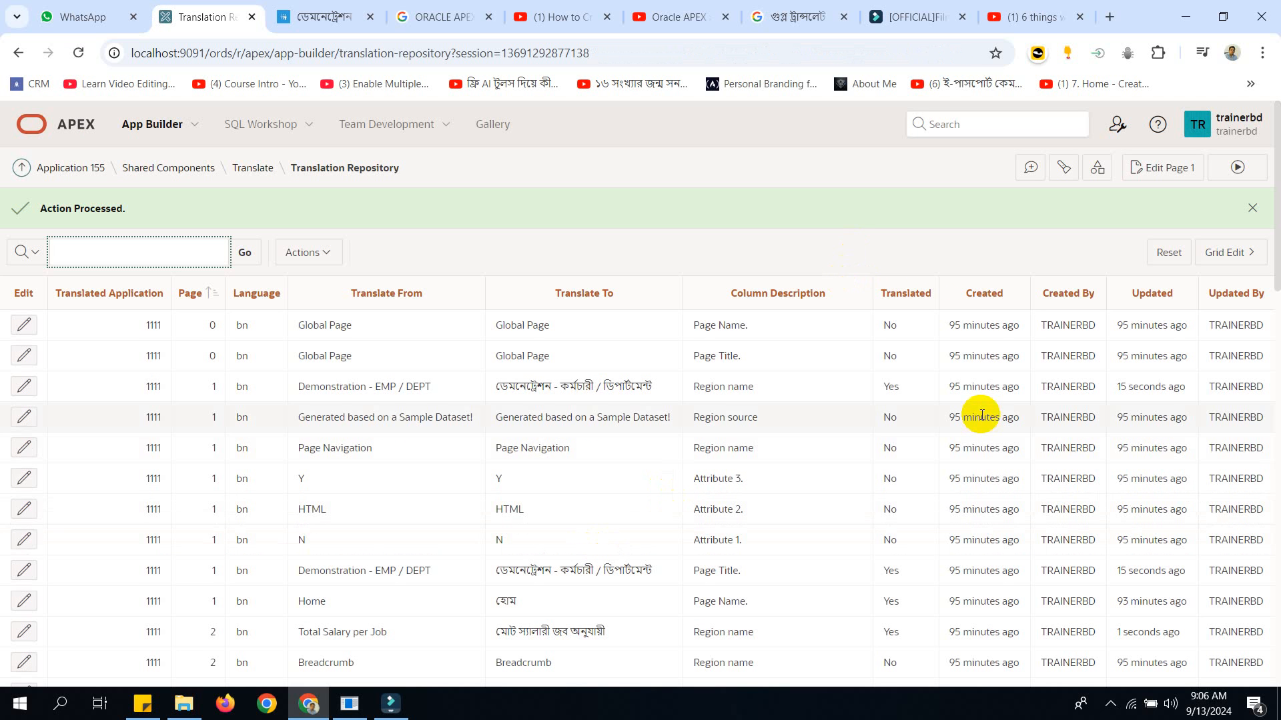
Apply the existing Bengali text for page 2's page title "Dashboard" without updating its other occurrences.
{"action": "left_click_drag", "start_coordinate": [1272, 241], "coordinate": [1265, 413]}
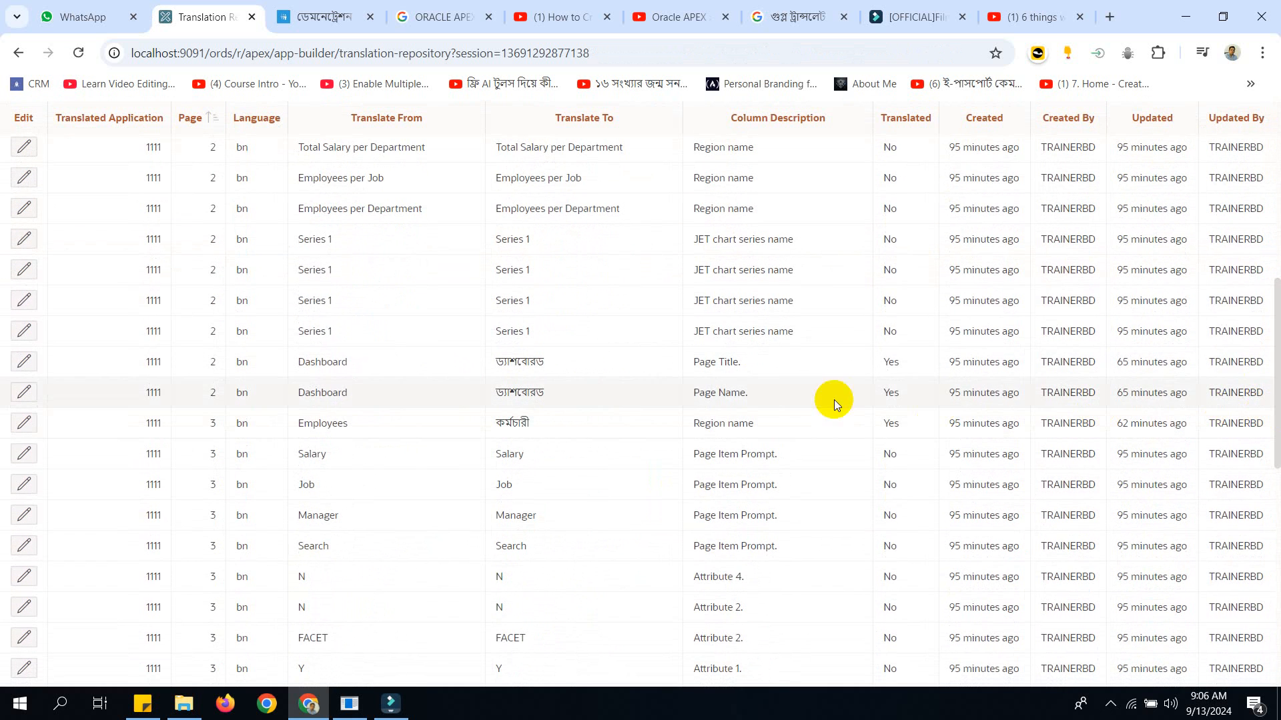
{"action": "left_click", "coordinate": [24, 361]}
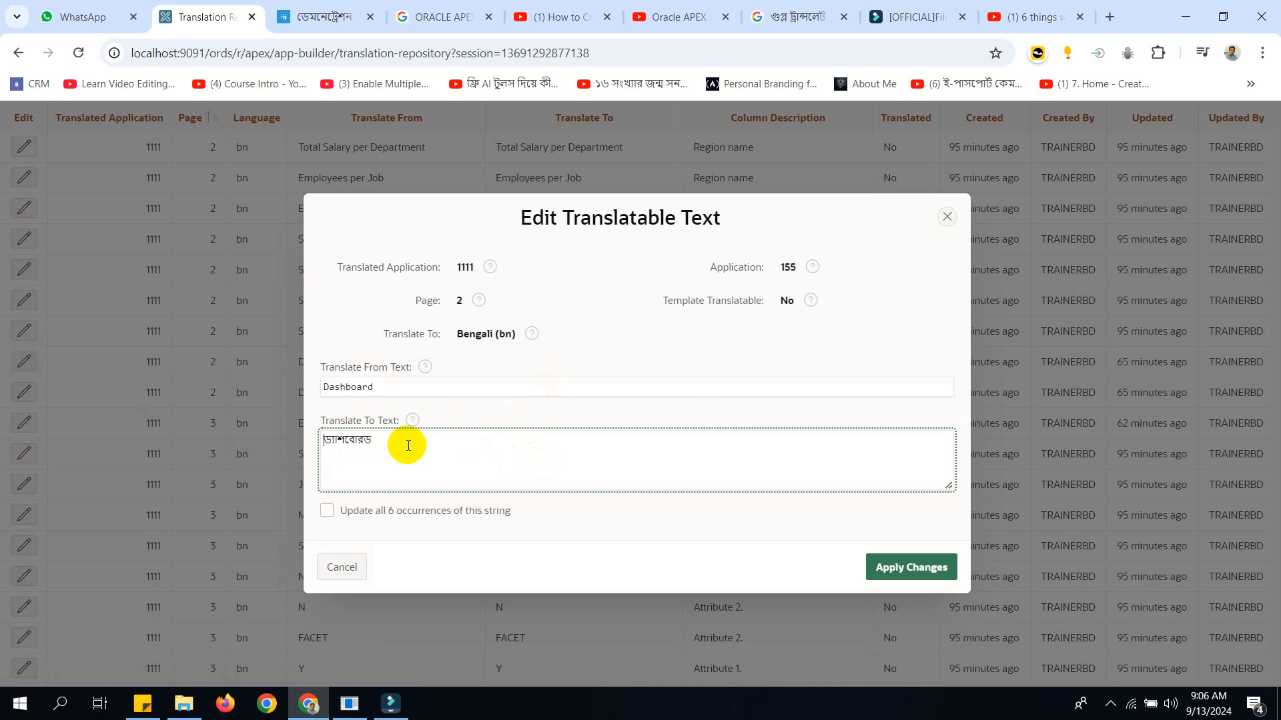
{"action": "left_click", "coordinate": [917, 566]}
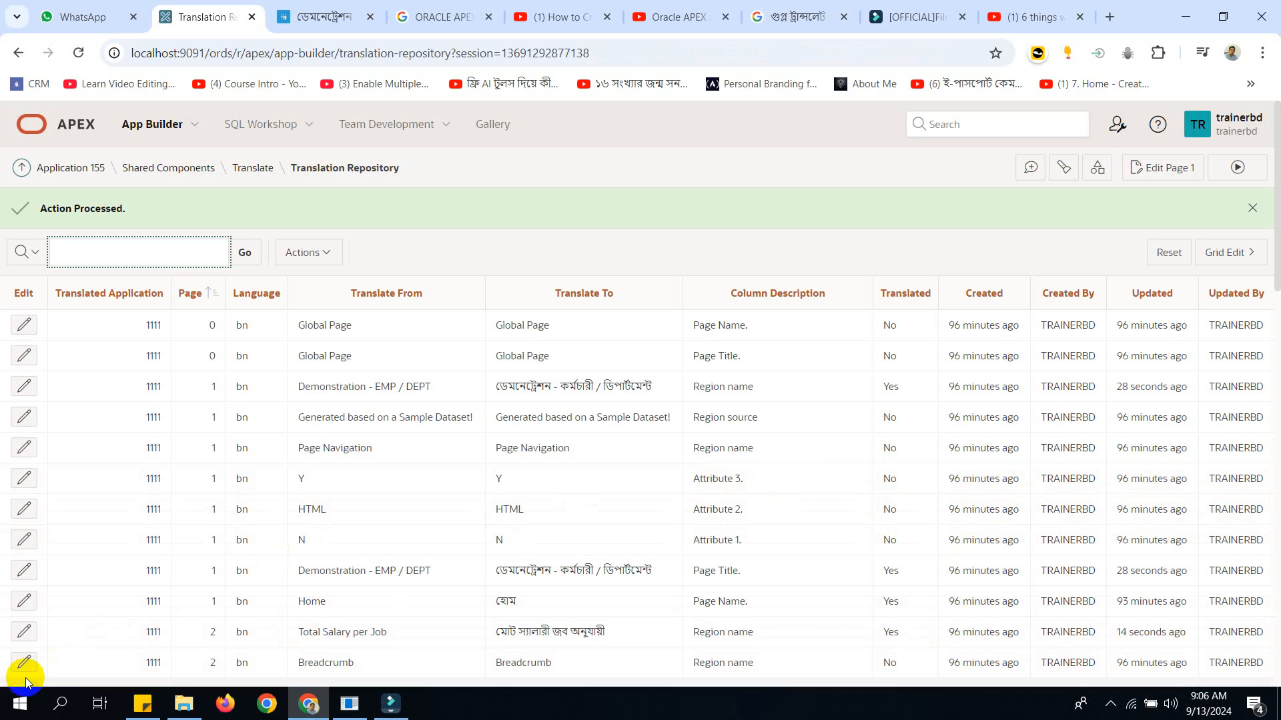
Launch Avro Keyboard for Bengali typing and move its floating bar away from the browser tabs.
{"action": "left_click", "coordinate": [20, 704]}
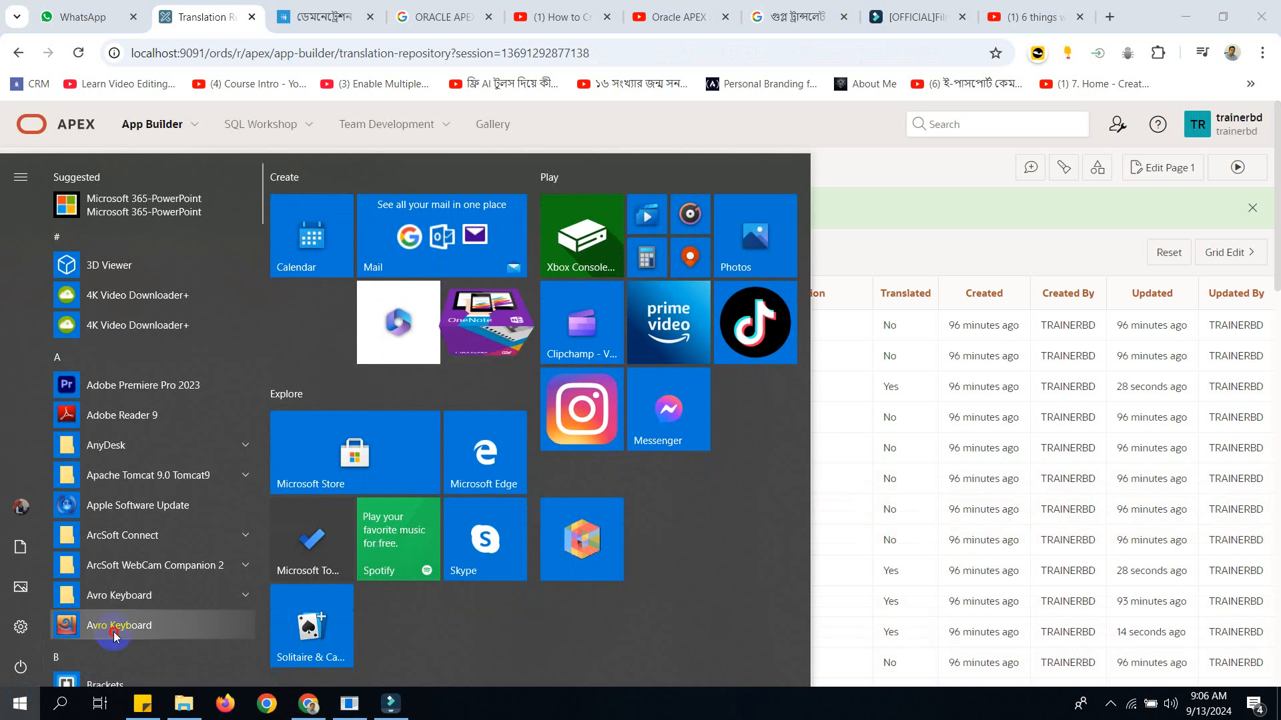
{"action": "left_click", "coordinate": [115, 631]}
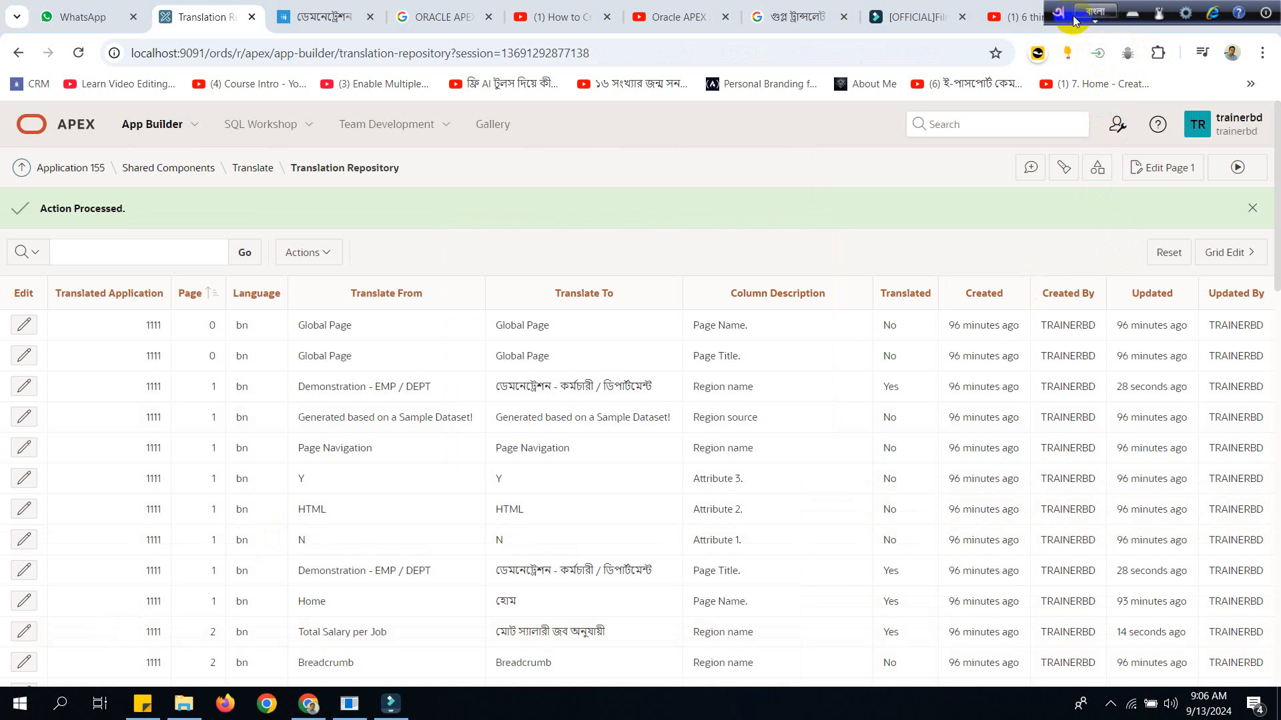
{"action": "left_click_drag", "start_coordinate": [1074, 20], "coordinate": [744, 245]}
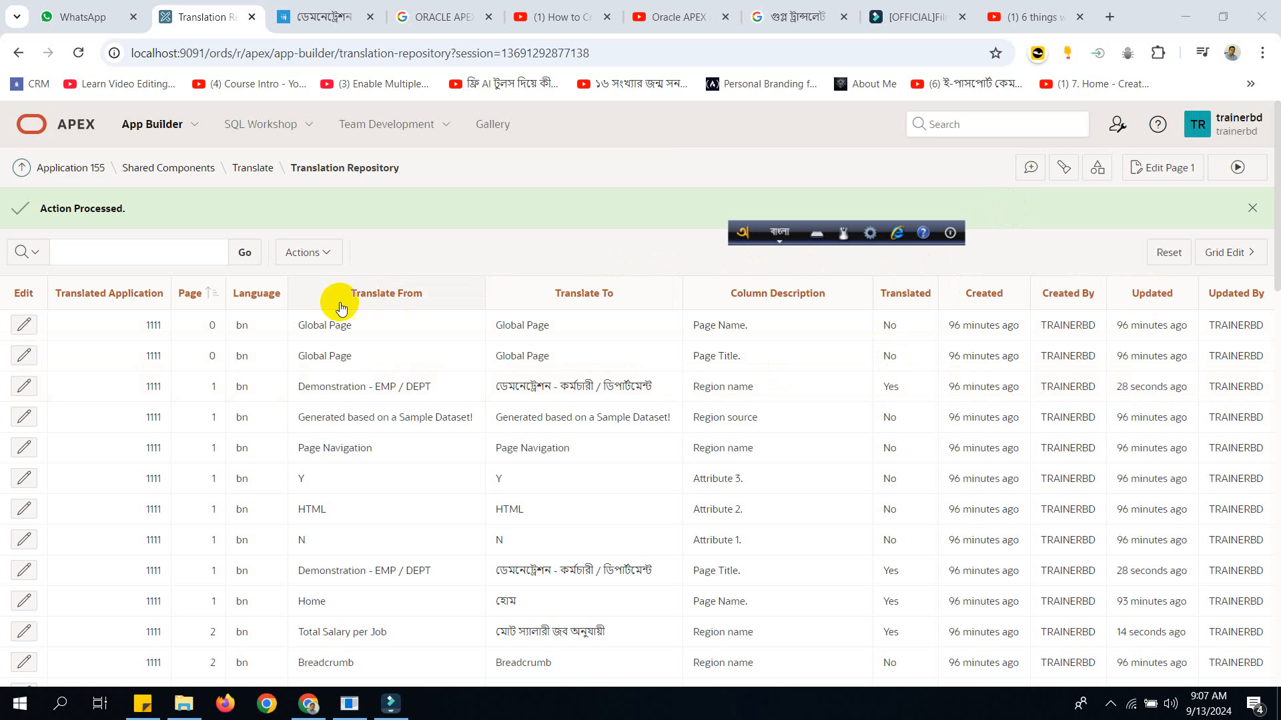
Return to the Translate page, then seed and publish Bengali translated application 1111 again.
{"action": "left_click", "coordinate": [249, 168]}
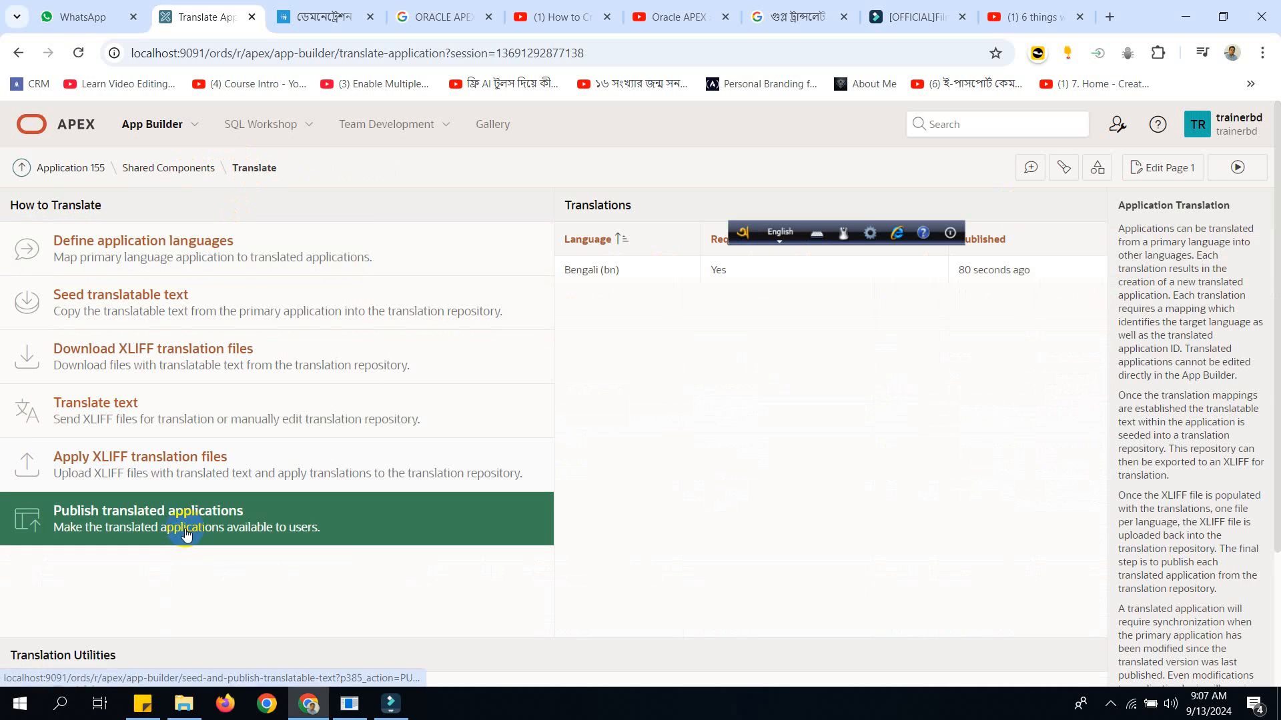
{"action": "left_click", "coordinate": [176, 523]}
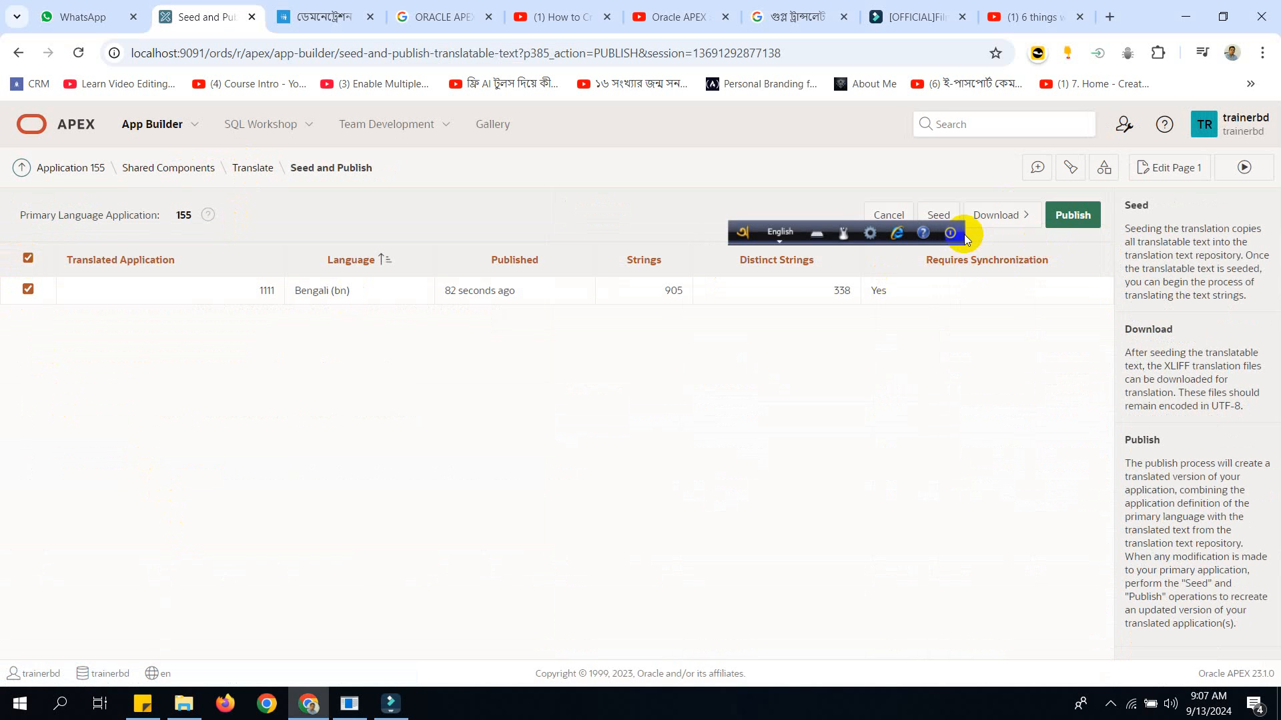
{"action": "left_click_drag", "start_coordinate": [747, 231], "coordinate": [774, 482]}
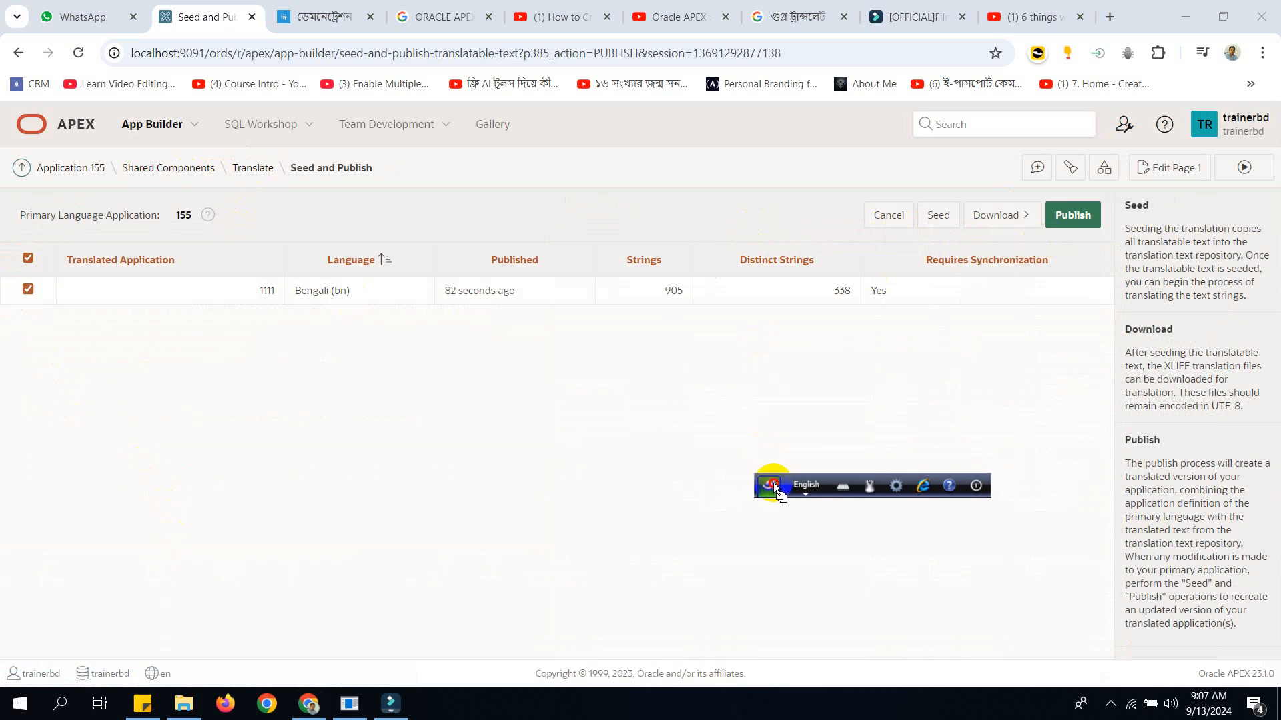
{"action": "left_click", "coordinate": [938, 214]}
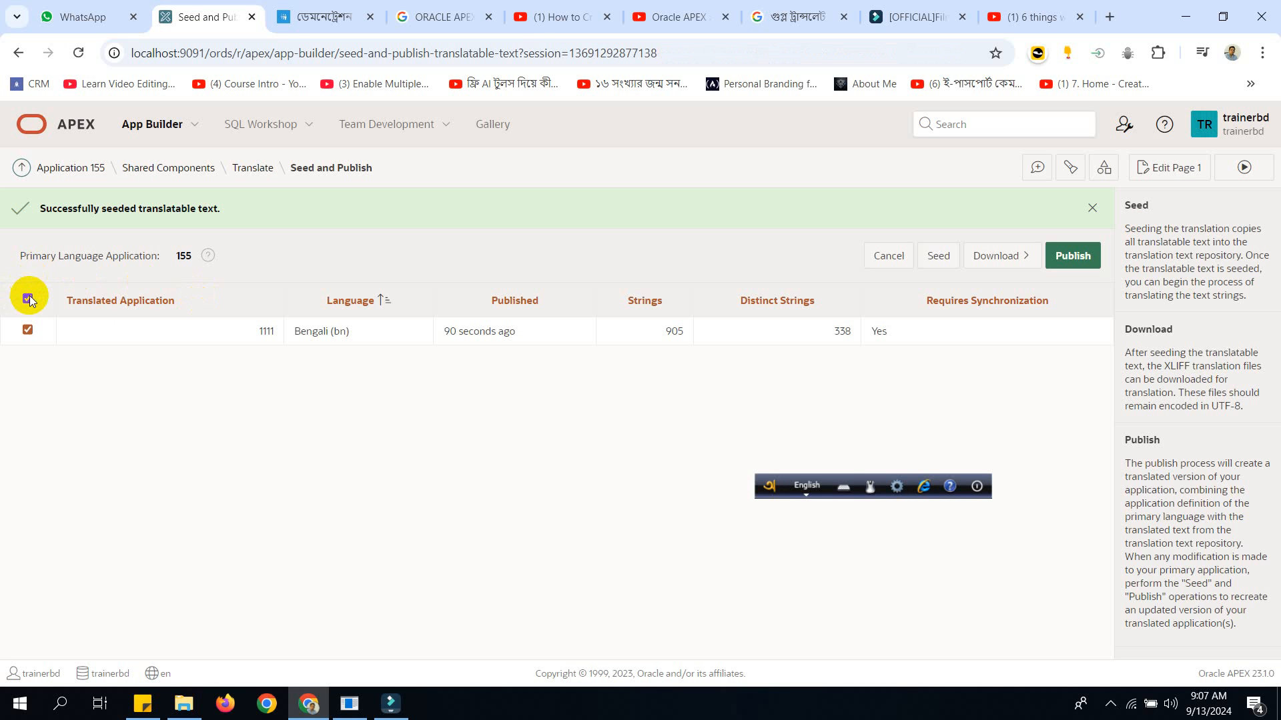
{"action": "left_click", "coordinate": [1074, 255]}
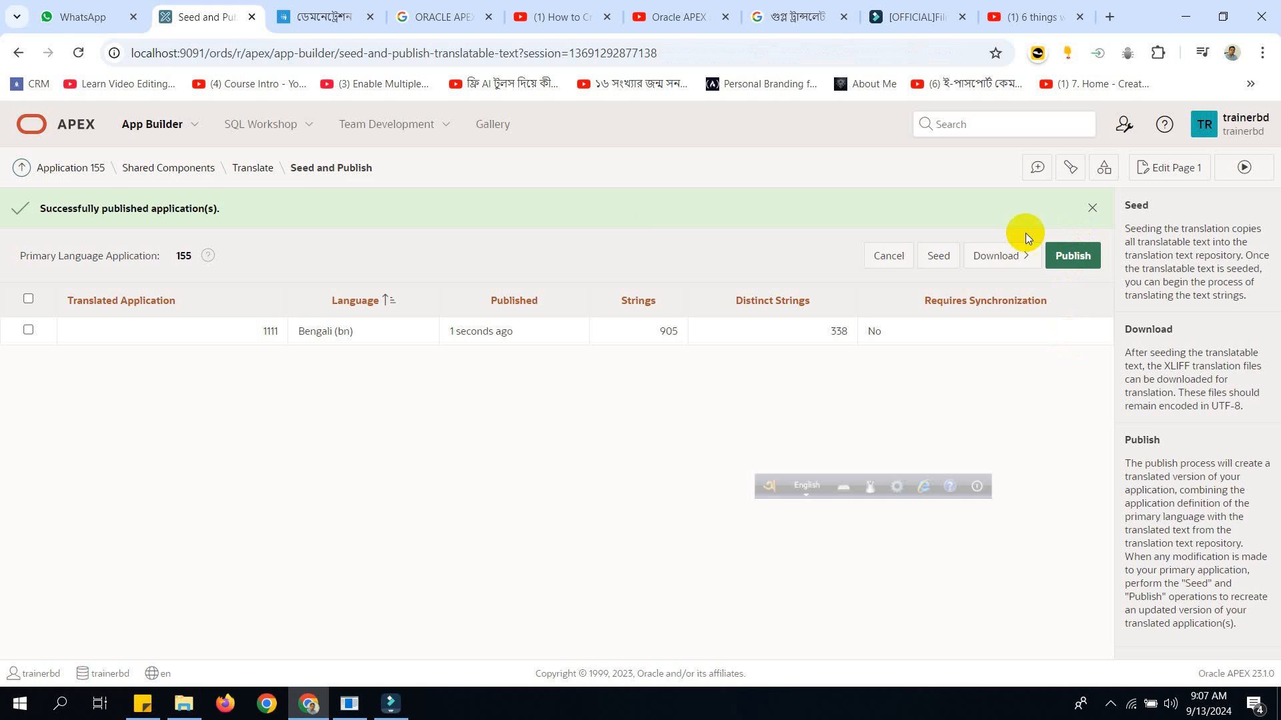
Open login page 9999 of Application 155 and examine the item type and list of values type of P9999_LANGUAGE.
{"action": "left_click", "coordinate": [78, 167]}
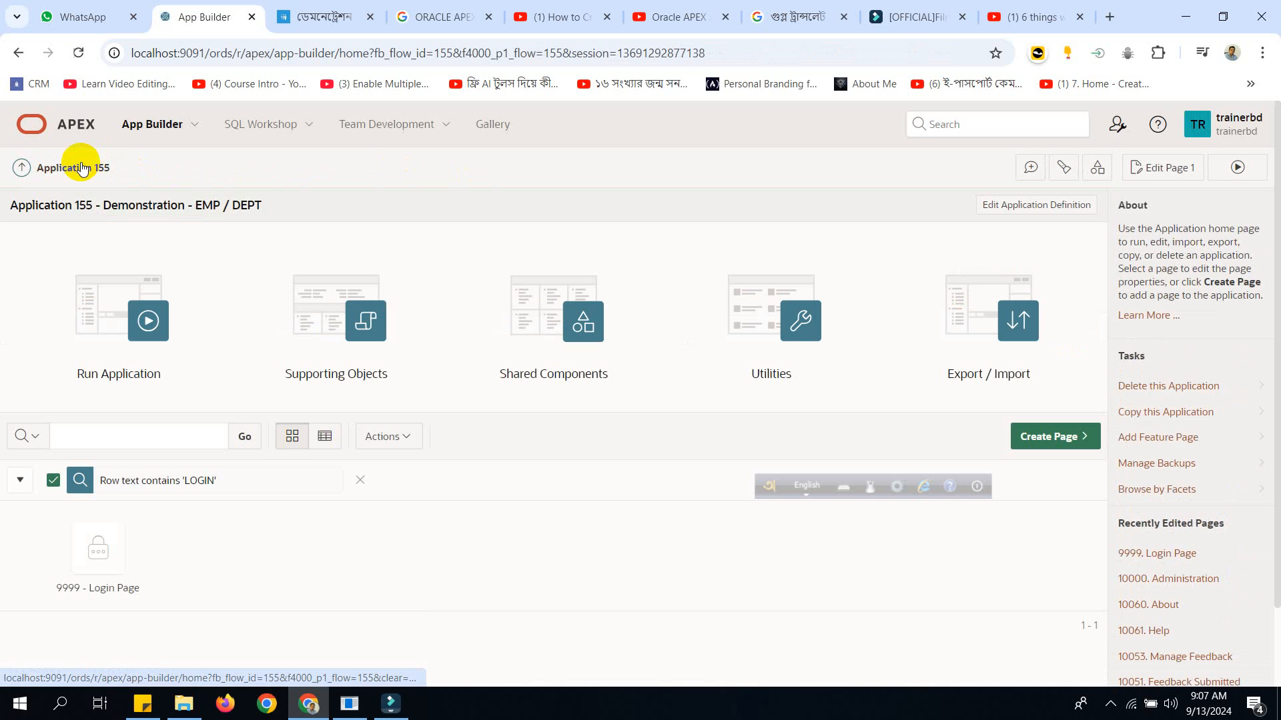
{"action": "left_click", "coordinate": [98, 557]}
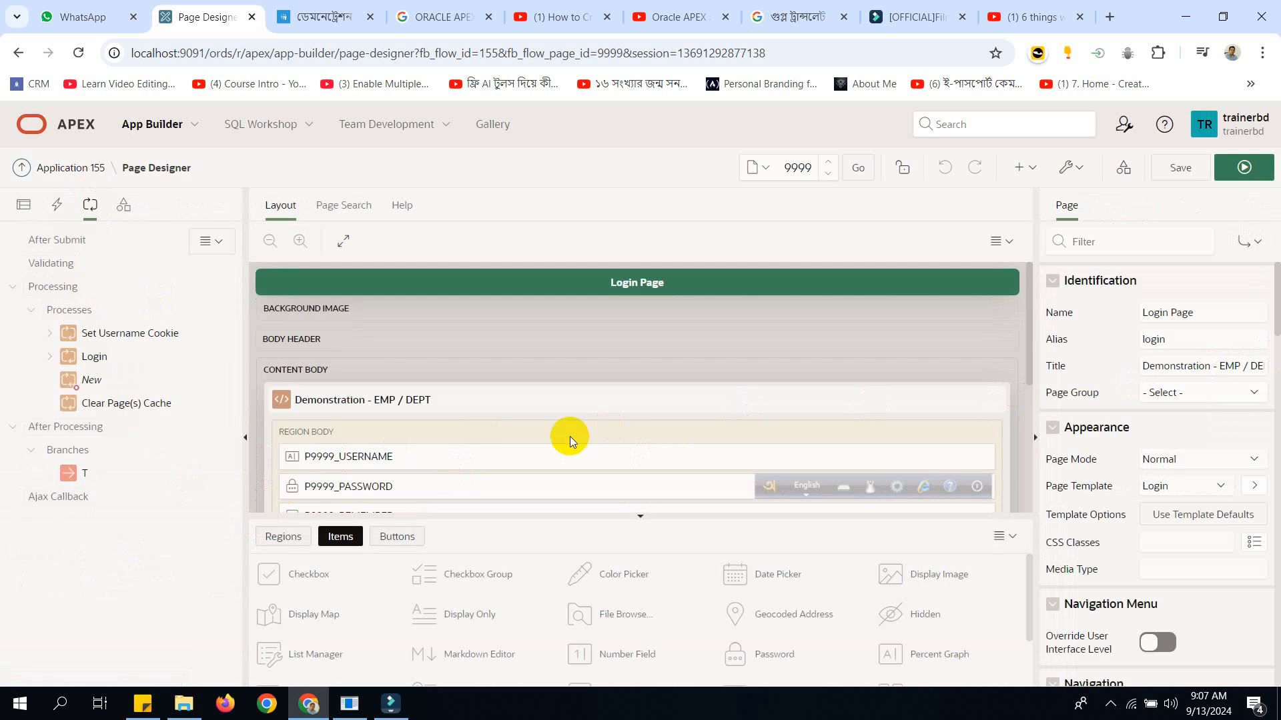
{"action": "scroll", "coordinate": [561, 443], "scroll_direction": "down", "scroll_amount": 3}
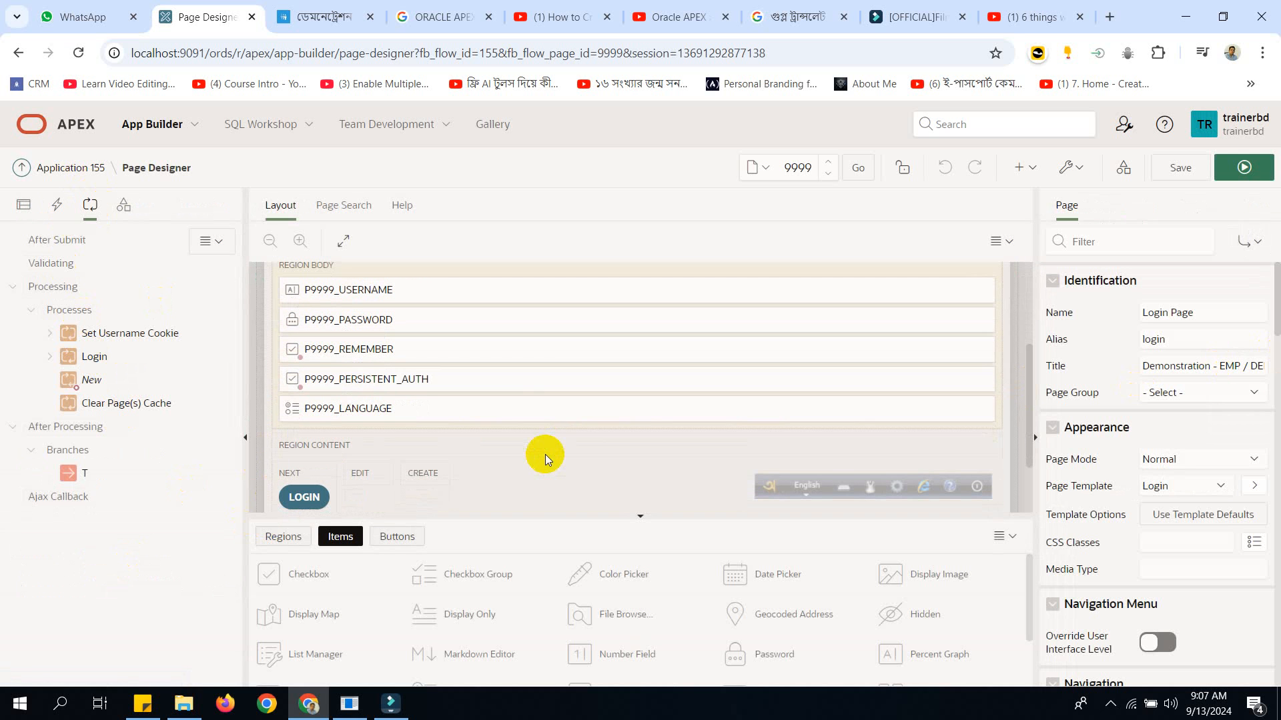
{"action": "left_click", "coordinate": [377, 415]}
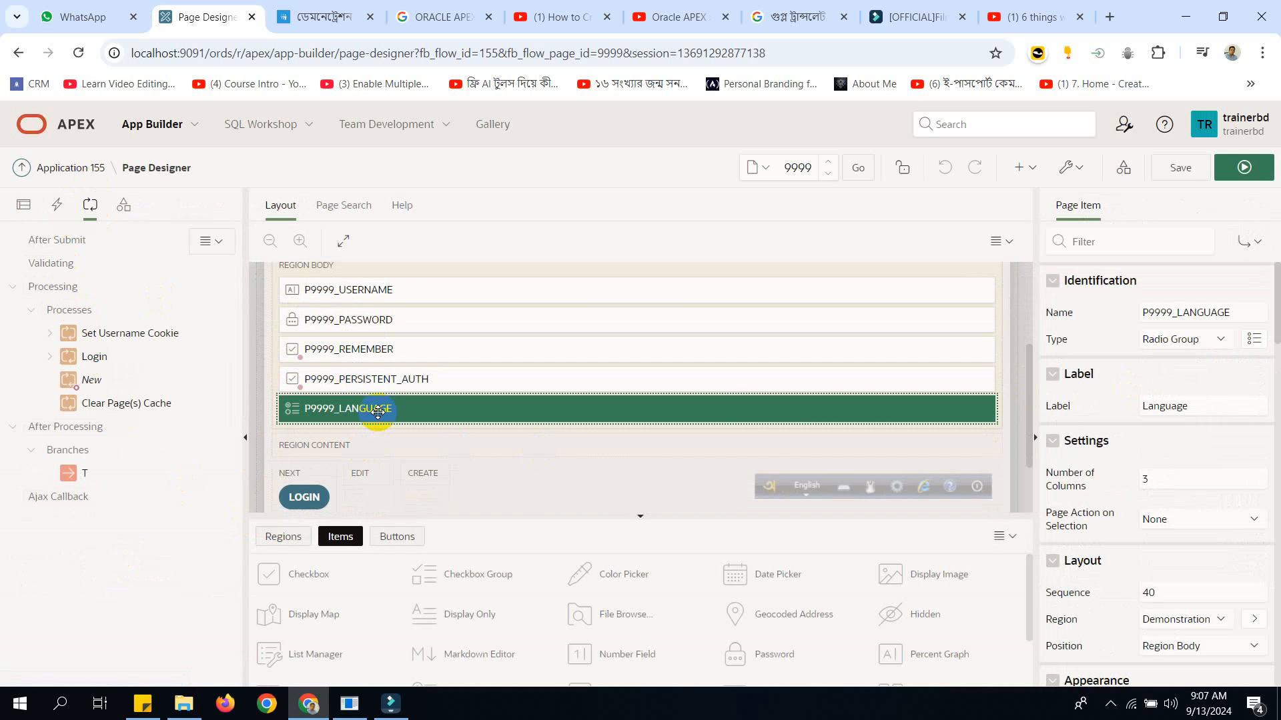
{"action": "left_click", "coordinate": [1203, 342]}
{"action": "left_click", "coordinate": [1203, 342]}
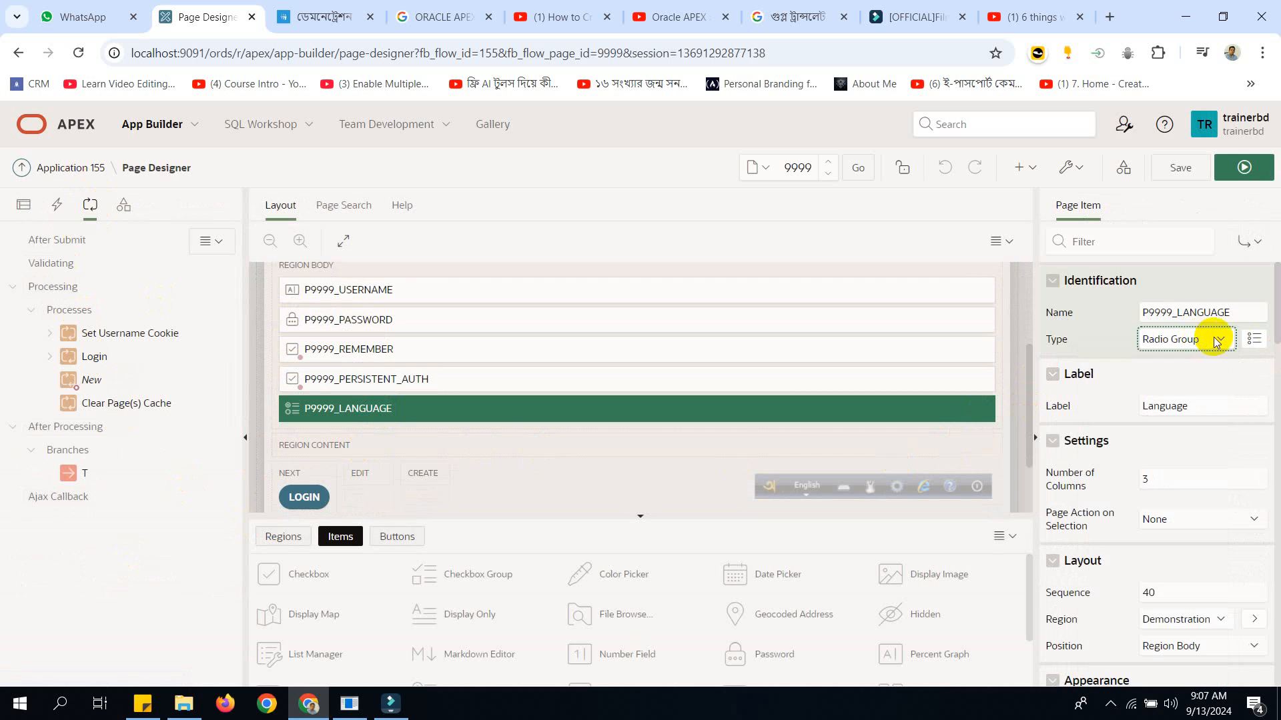
{"action": "left_click_drag", "start_coordinate": [1277, 305], "coordinate": [1277, 403]}
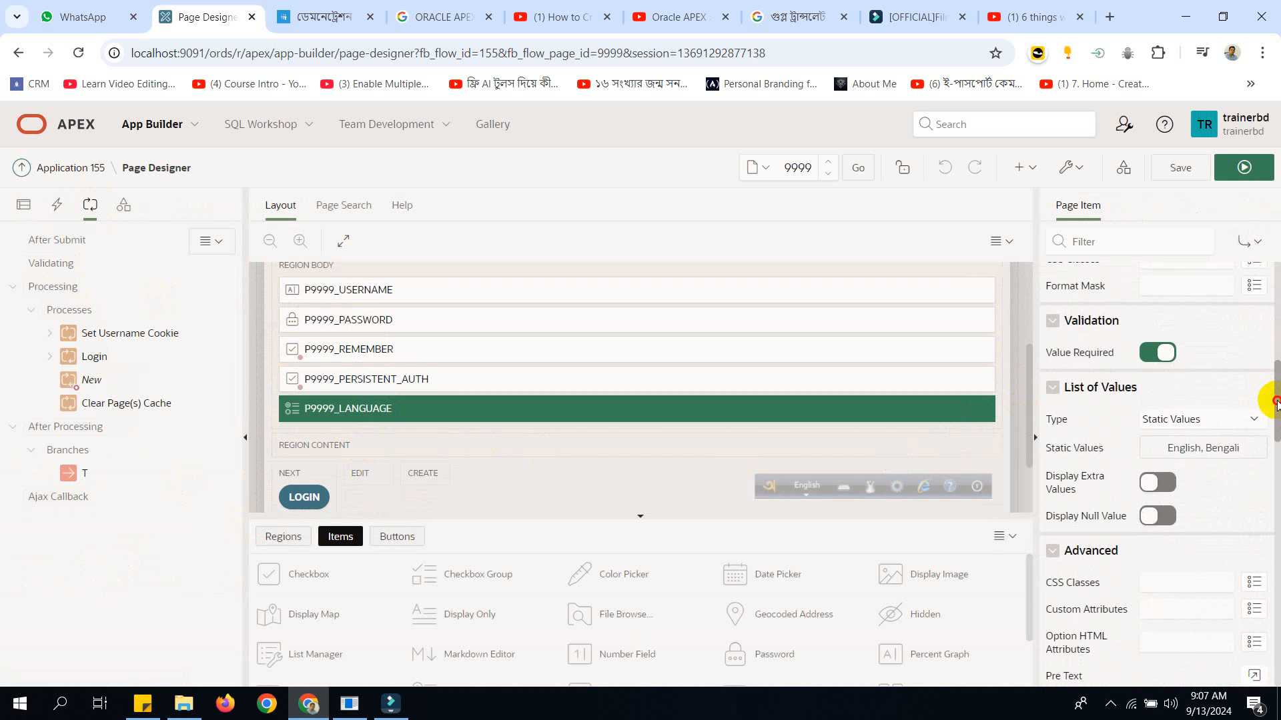
{"action": "left_click", "coordinate": [1196, 421]}
{"action": "left_click", "coordinate": [1195, 421]}
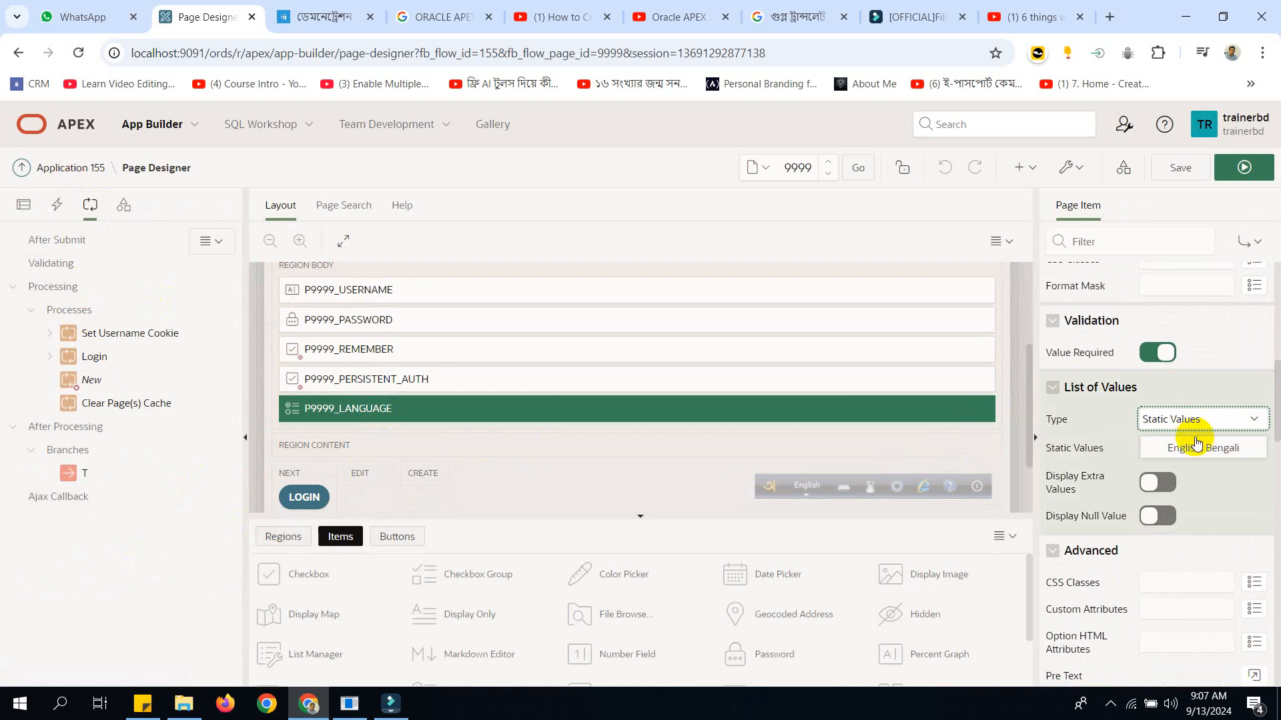
Examine the display and return values in the static list of P9999_LANGUAGE, then reselect the item.
{"action": "left_click", "coordinate": [1201, 449]}
{"action": "left_click_drag", "start_coordinate": [491, 375], "coordinate": [409, 393]}
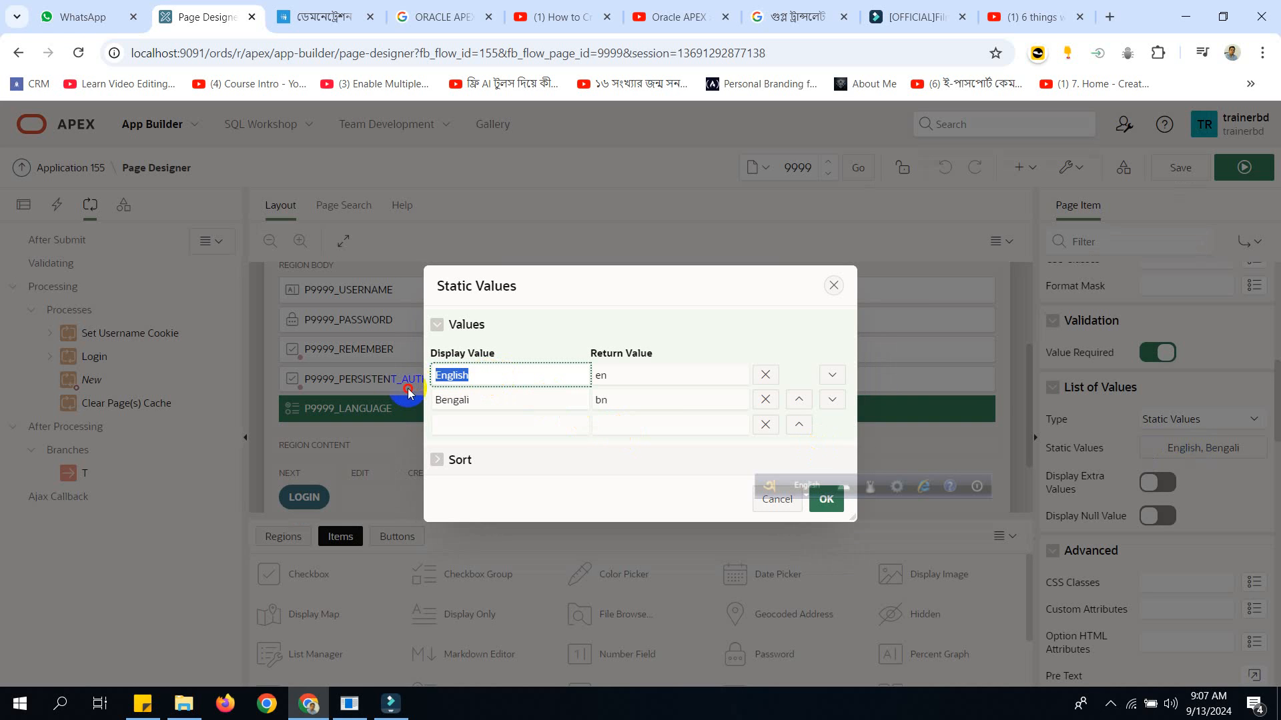
{"action": "left_click_drag", "start_coordinate": [614, 375], "coordinate": [593, 375]}
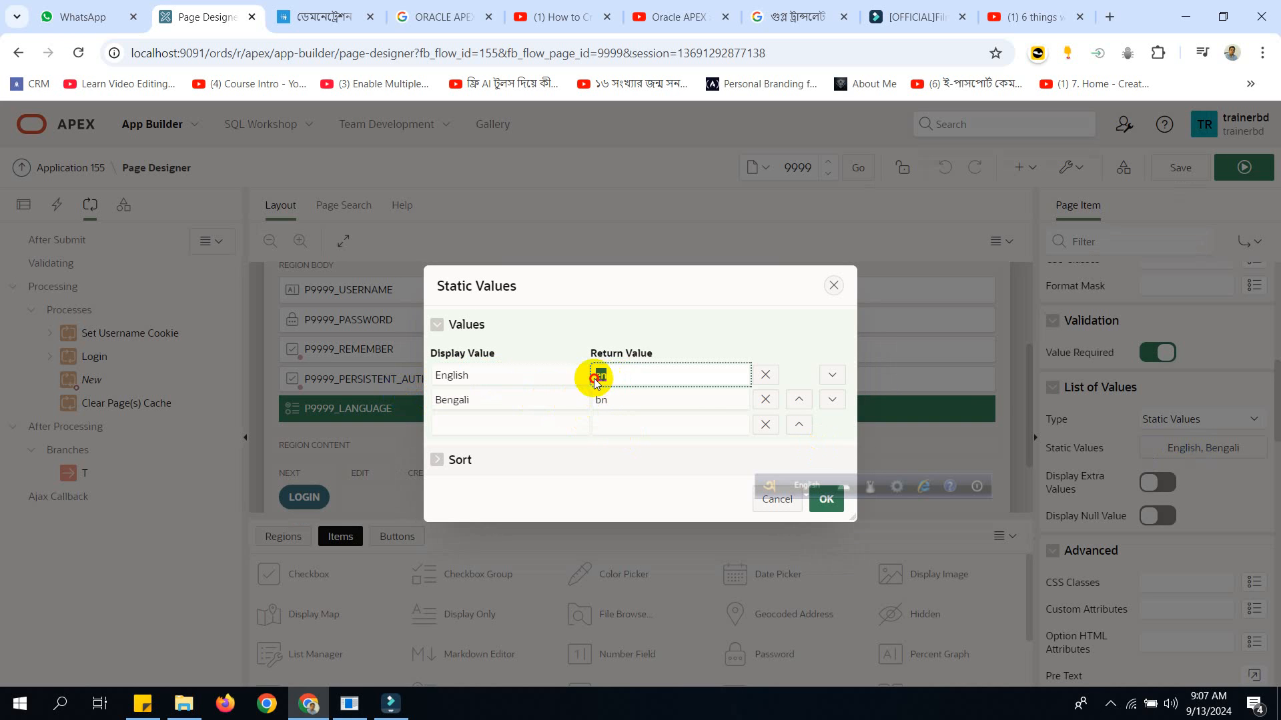
{"action": "left_click_drag", "start_coordinate": [498, 401], "coordinate": [410, 404]}
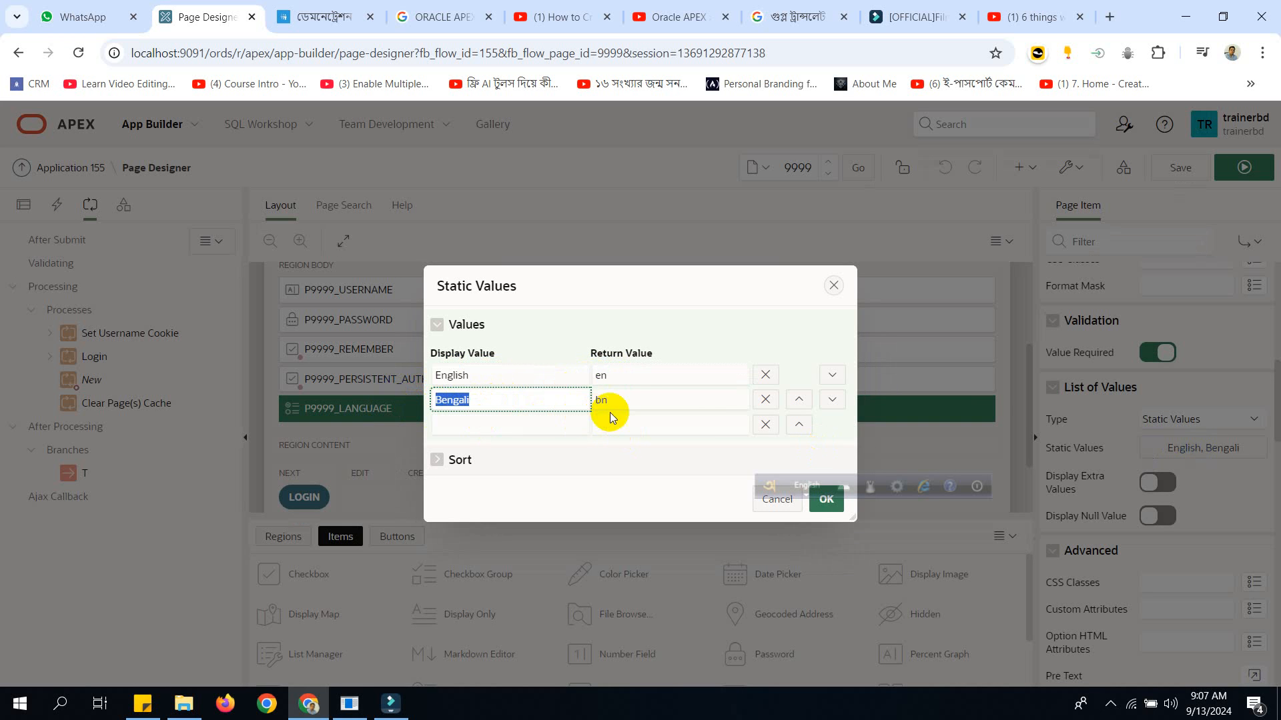
{"action": "left_click_drag", "start_coordinate": [610, 400], "coordinate": [603, 401]}
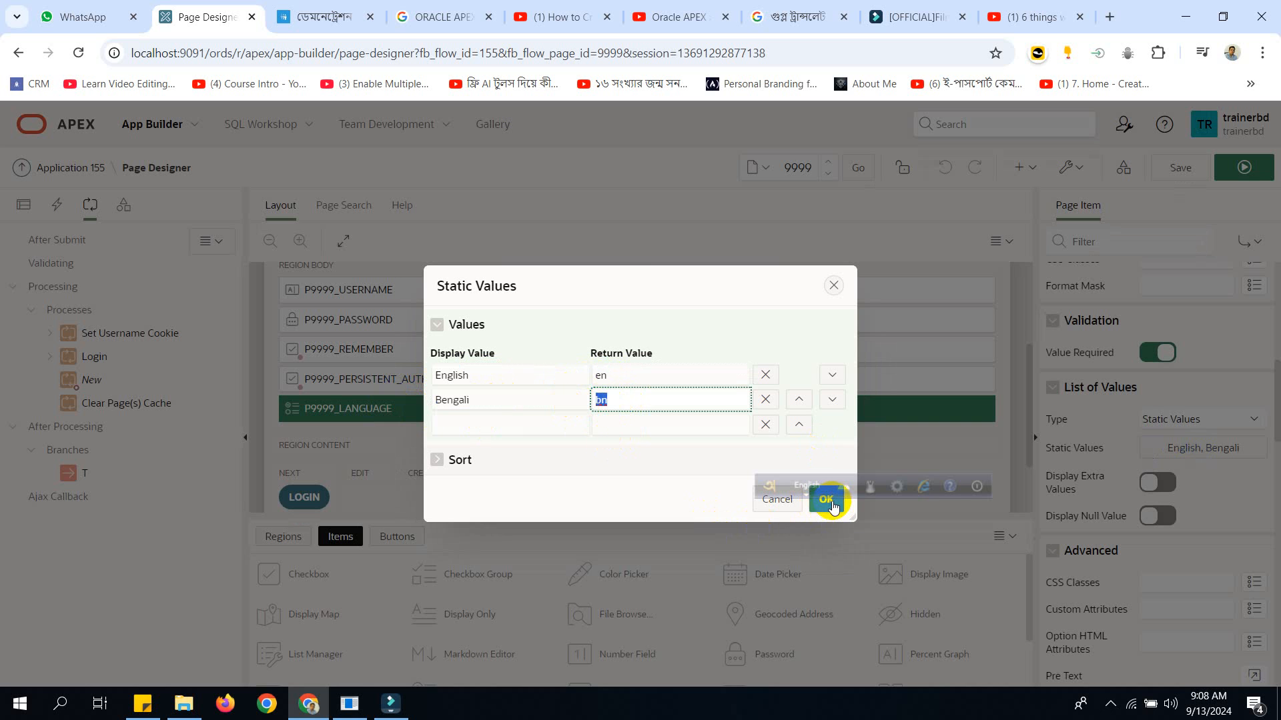
{"action": "left_click", "coordinate": [828, 508]}
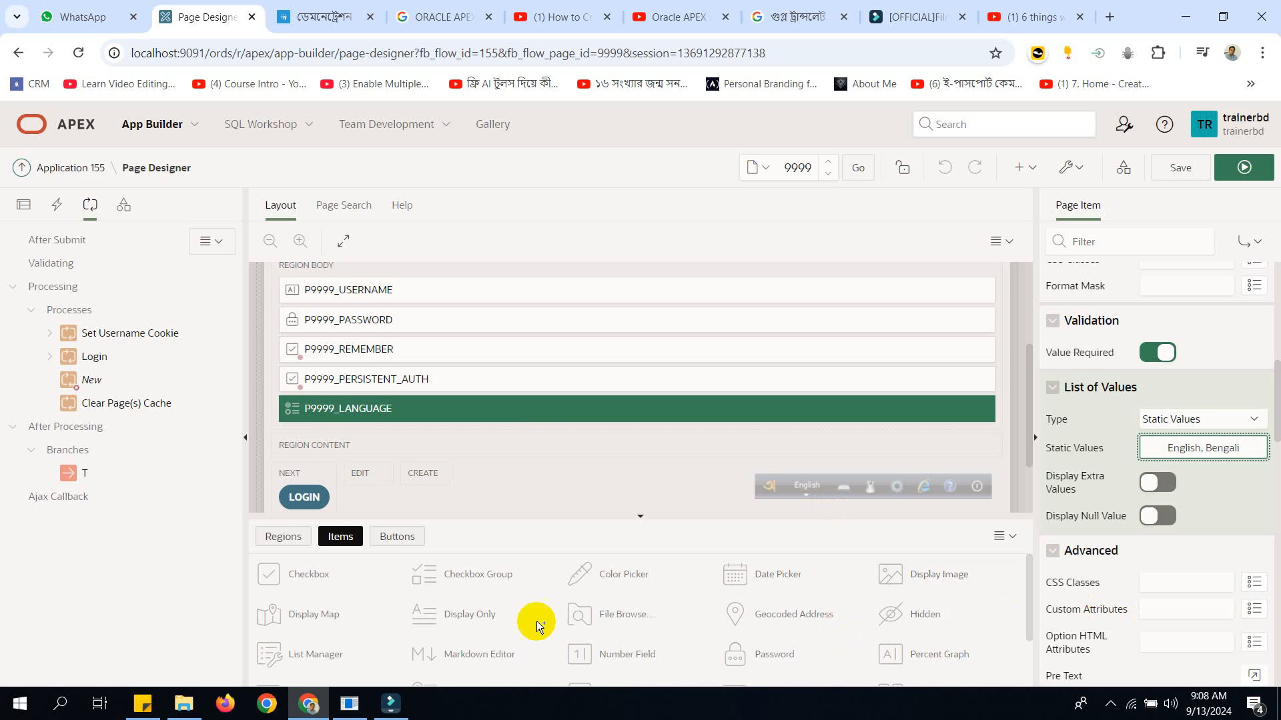
{"action": "left_click", "coordinate": [367, 376]}
{"action": "left_click", "coordinate": [358, 411]}
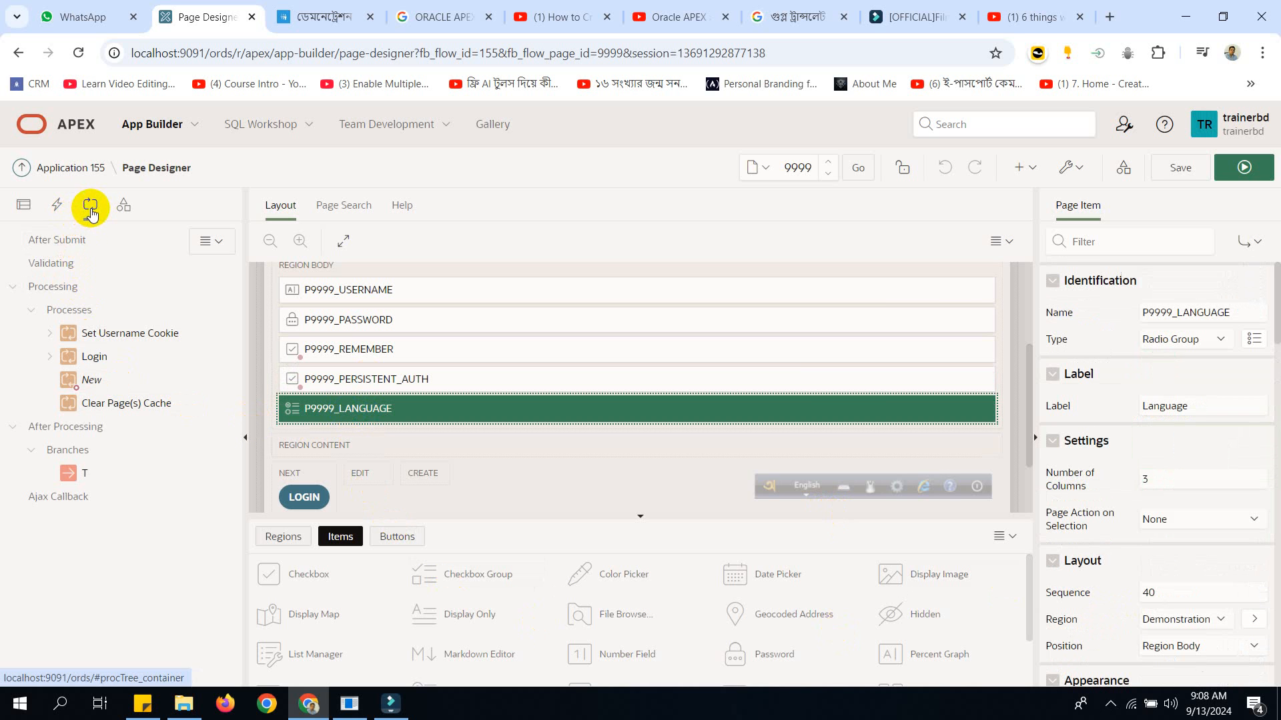
Examine the type and PL/SQL code of the login page's process "New", including the APEX_UTIL.SET_SESSION_LANG call and its P9999_LANGUAGE argument.
{"action": "left_click", "coordinate": [88, 381]}
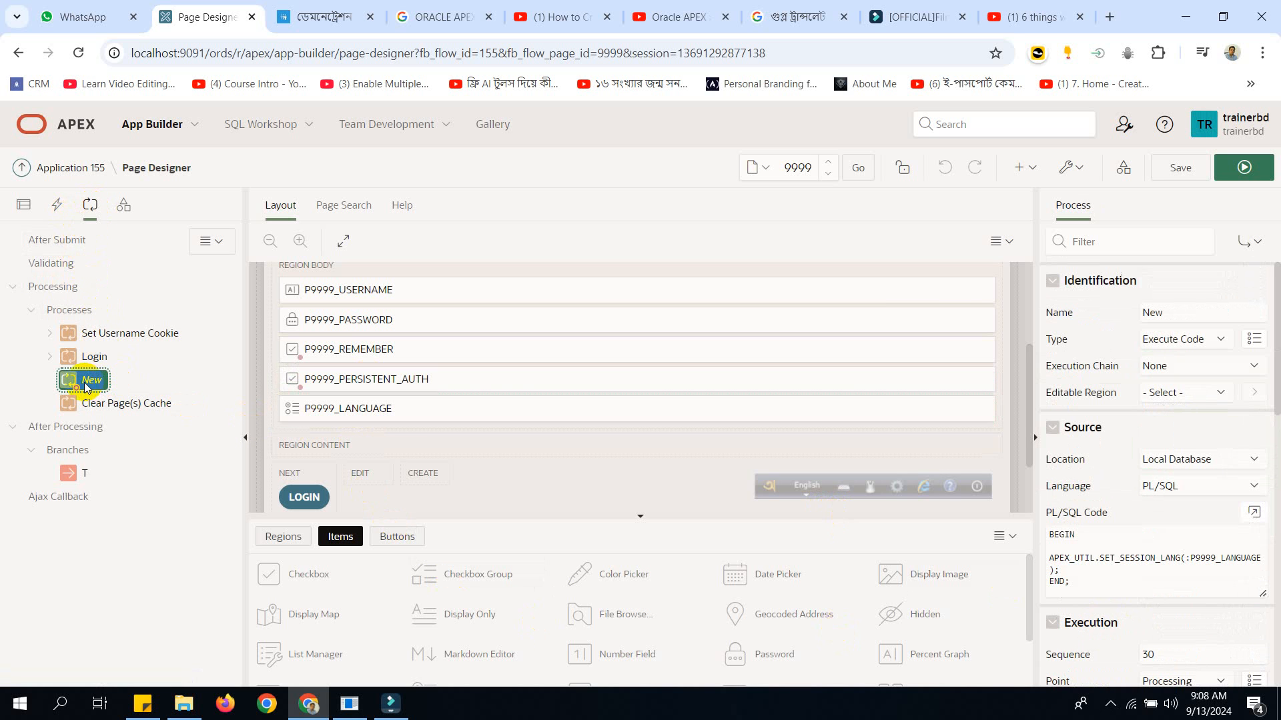
{"action": "left_click", "coordinate": [1186, 340]}
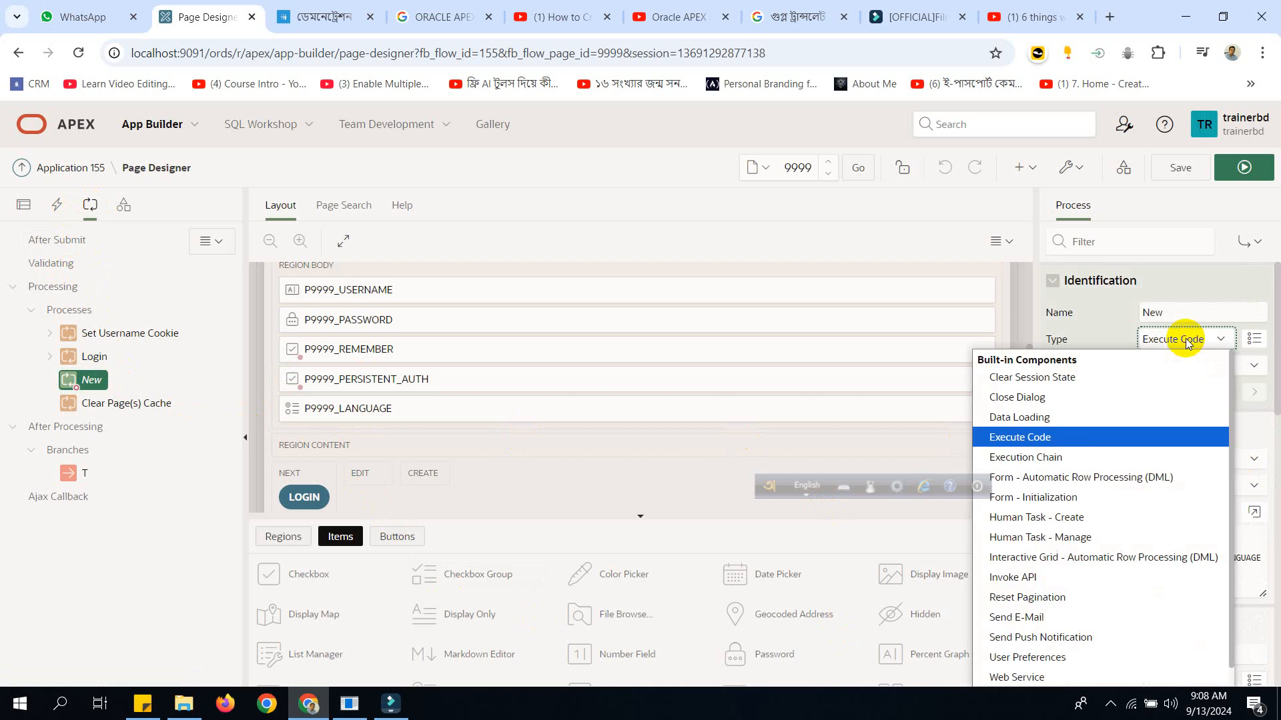
{"action": "left_click", "coordinate": [1189, 337]}
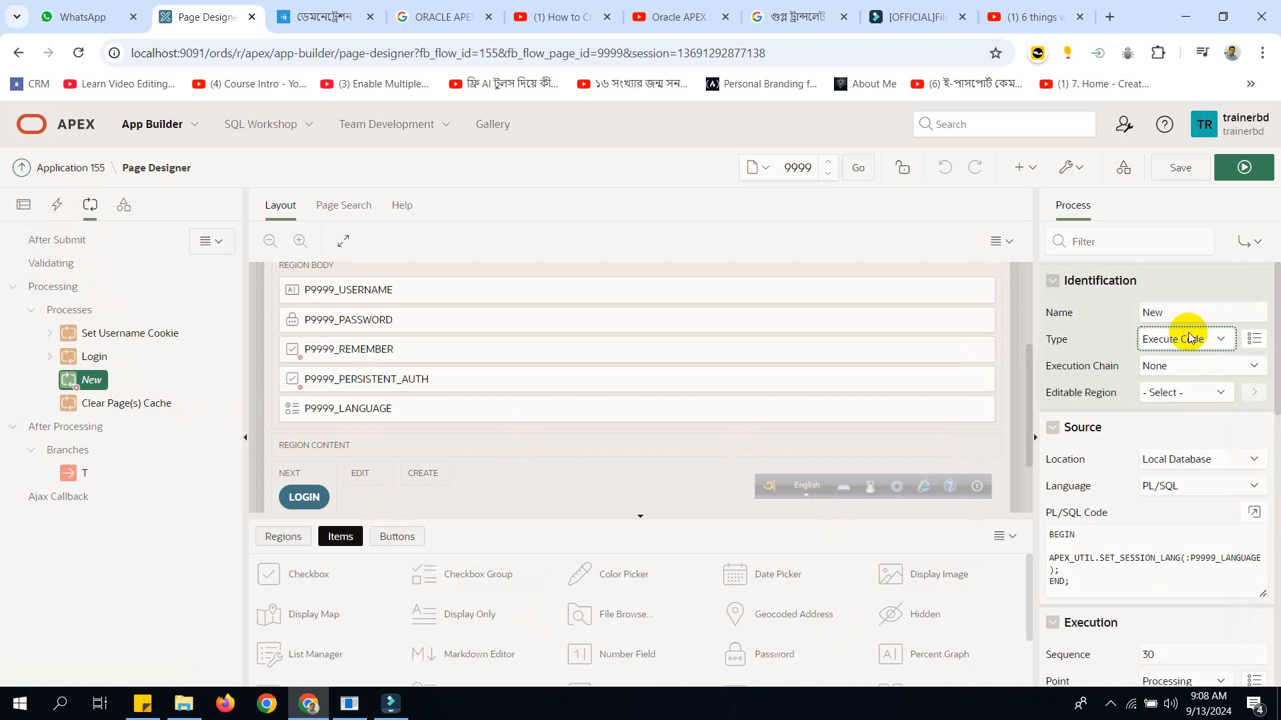
{"action": "left_click", "coordinate": [1254, 512]}
{"action": "left_click", "coordinate": [577, 303]}
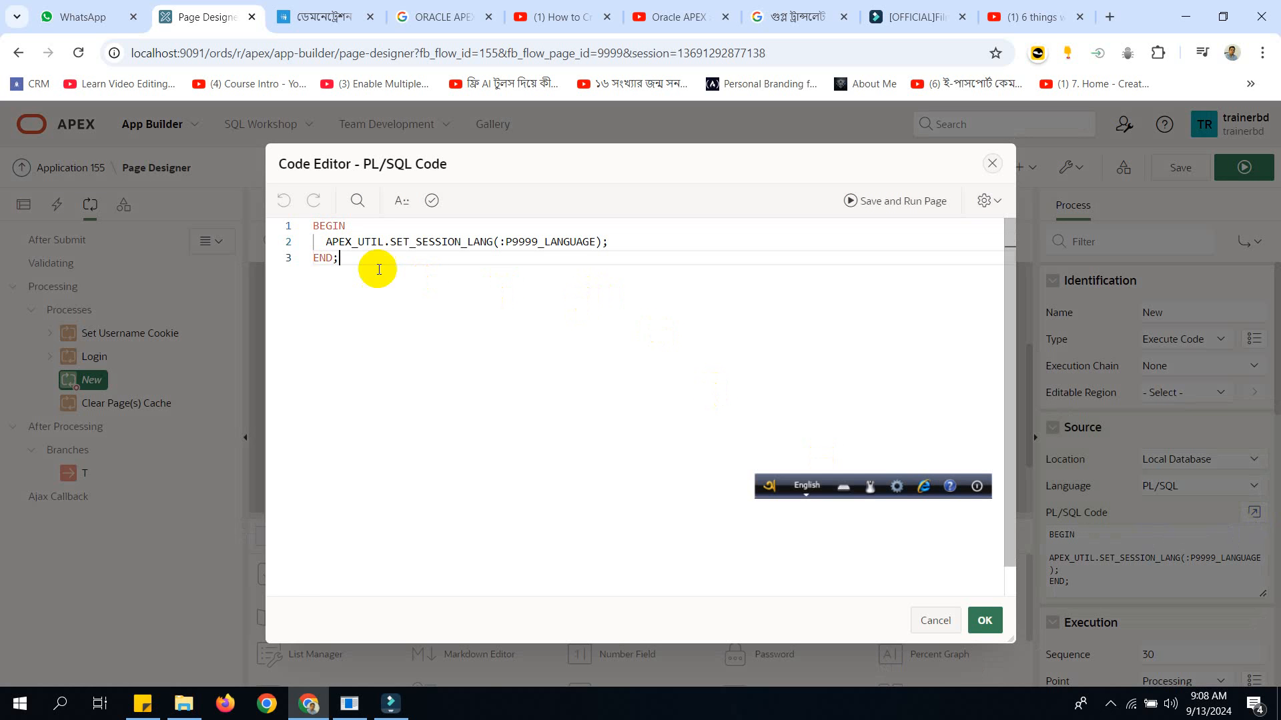
{"action": "left_click_drag", "start_coordinate": [325, 245], "coordinate": [474, 242]}
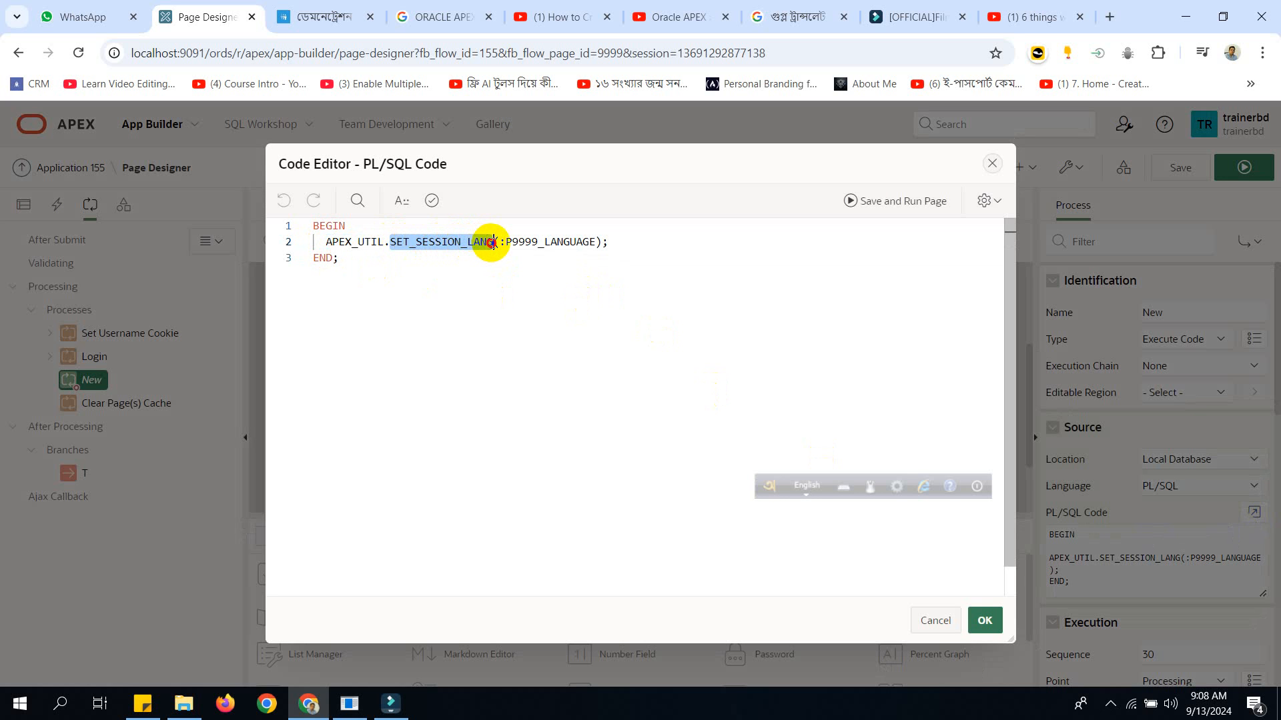
{"action": "left_click", "coordinate": [526, 256]}
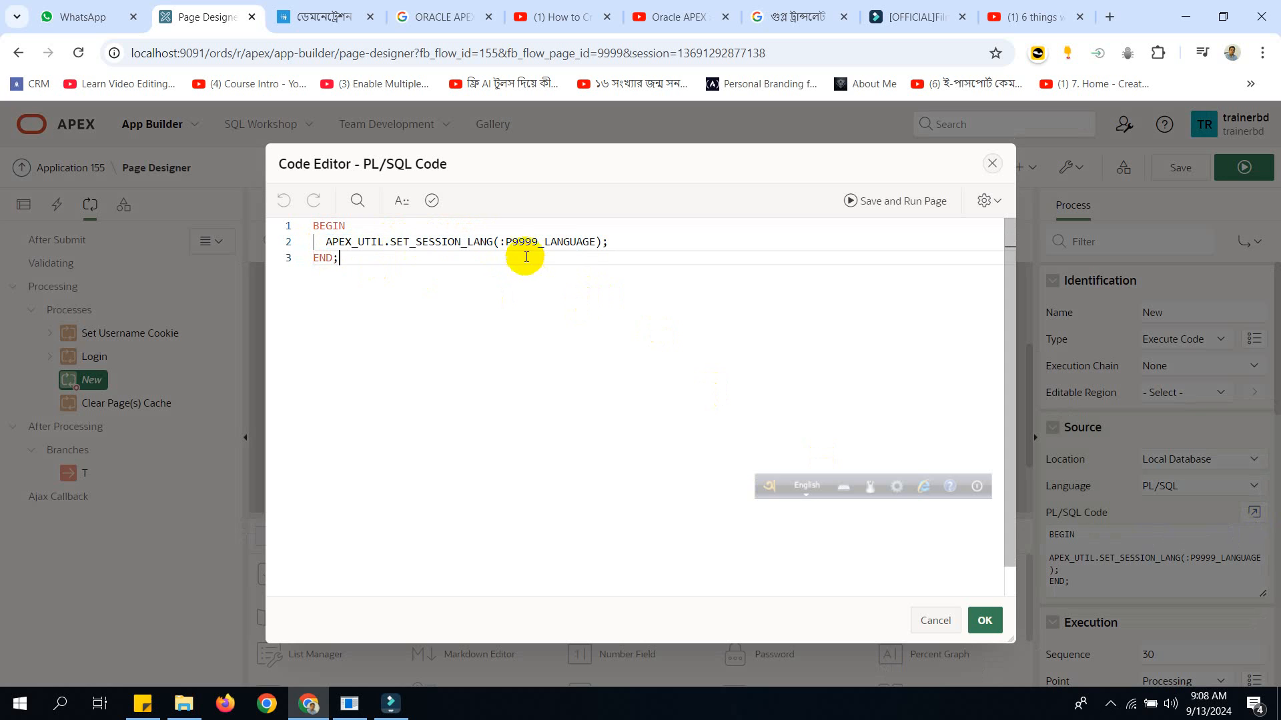
{"action": "left_click_drag", "start_coordinate": [501, 242], "coordinate": [570, 241]}
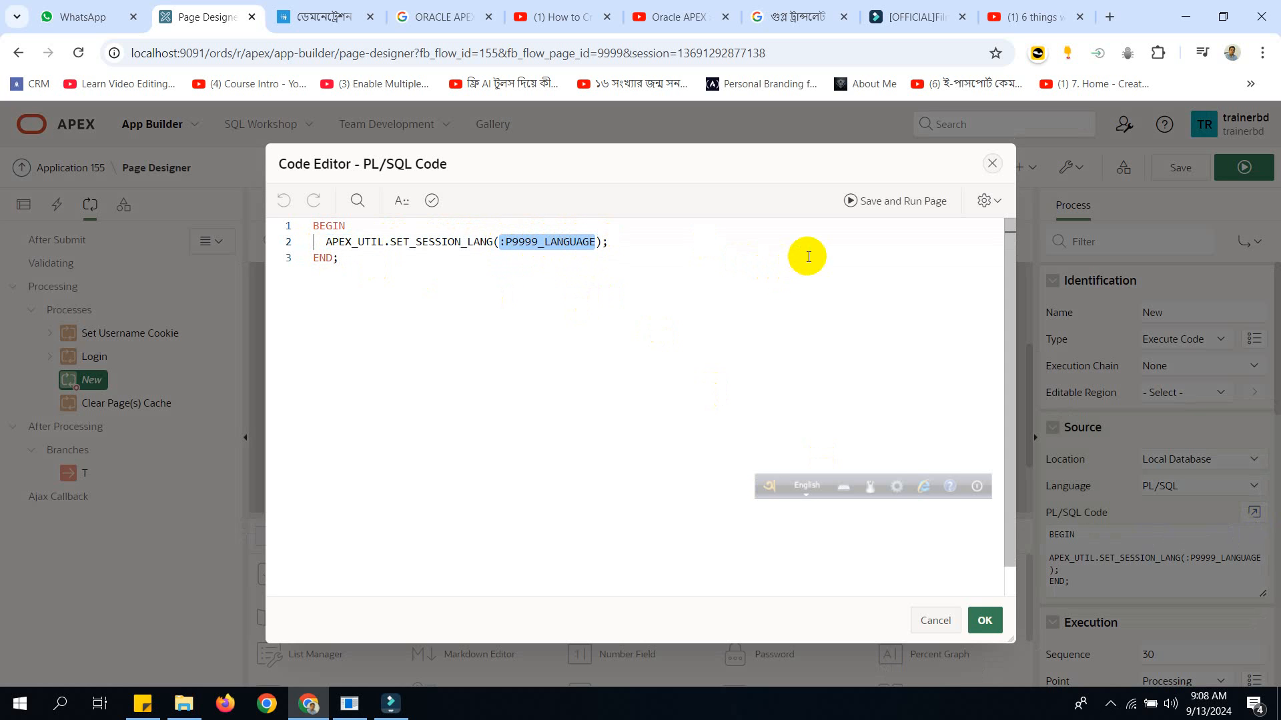
{"action": "left_click", "coordinate": [984, 621]}
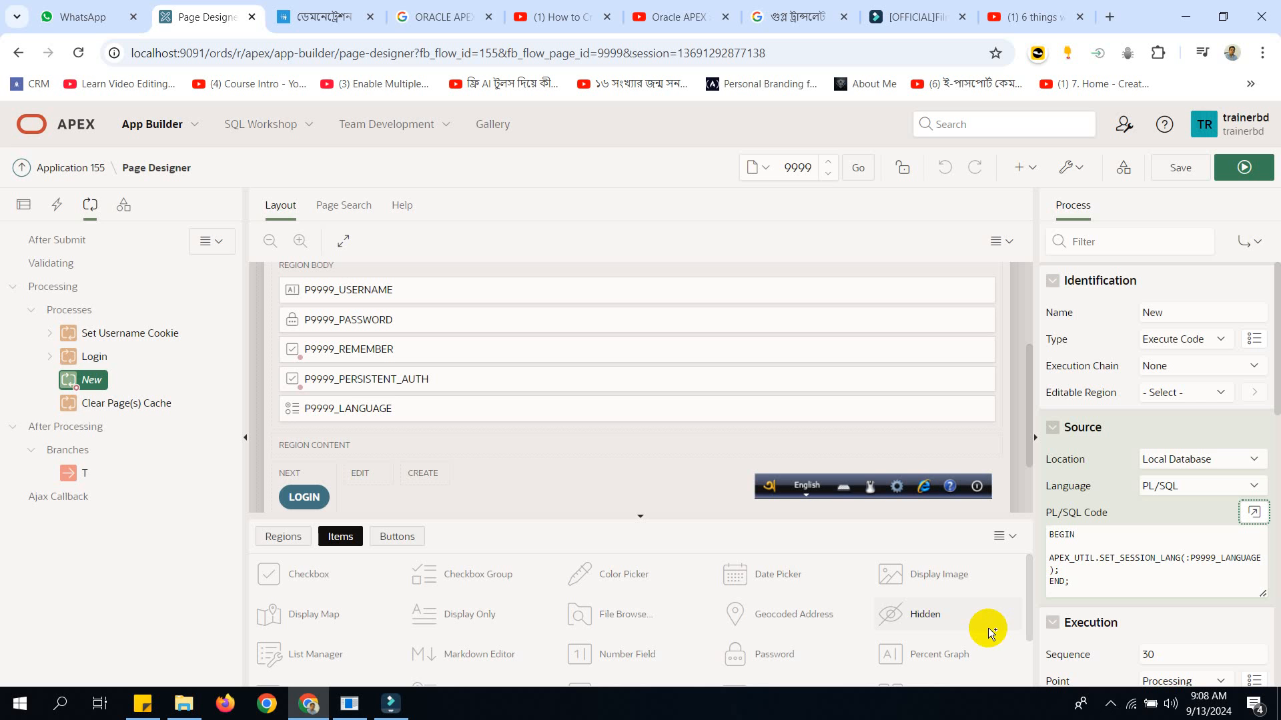
Review the return values assigned to the English and Bengali entries in the static values of P9999_LANGUAGE.
{"action": "left_click", "coordinate": [400, 407]}
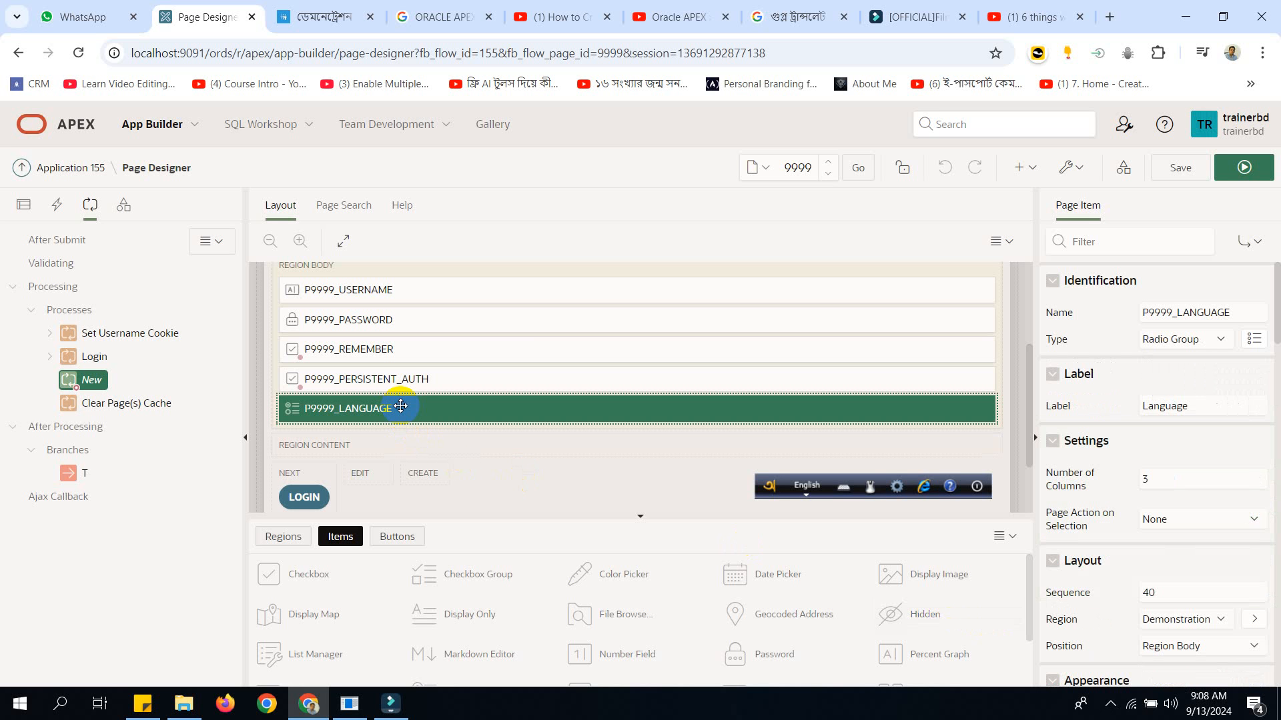
{"action": "scroll", "coordinate": [1264, 386], "scroll_direction": "down", "scroll_amount": 10}
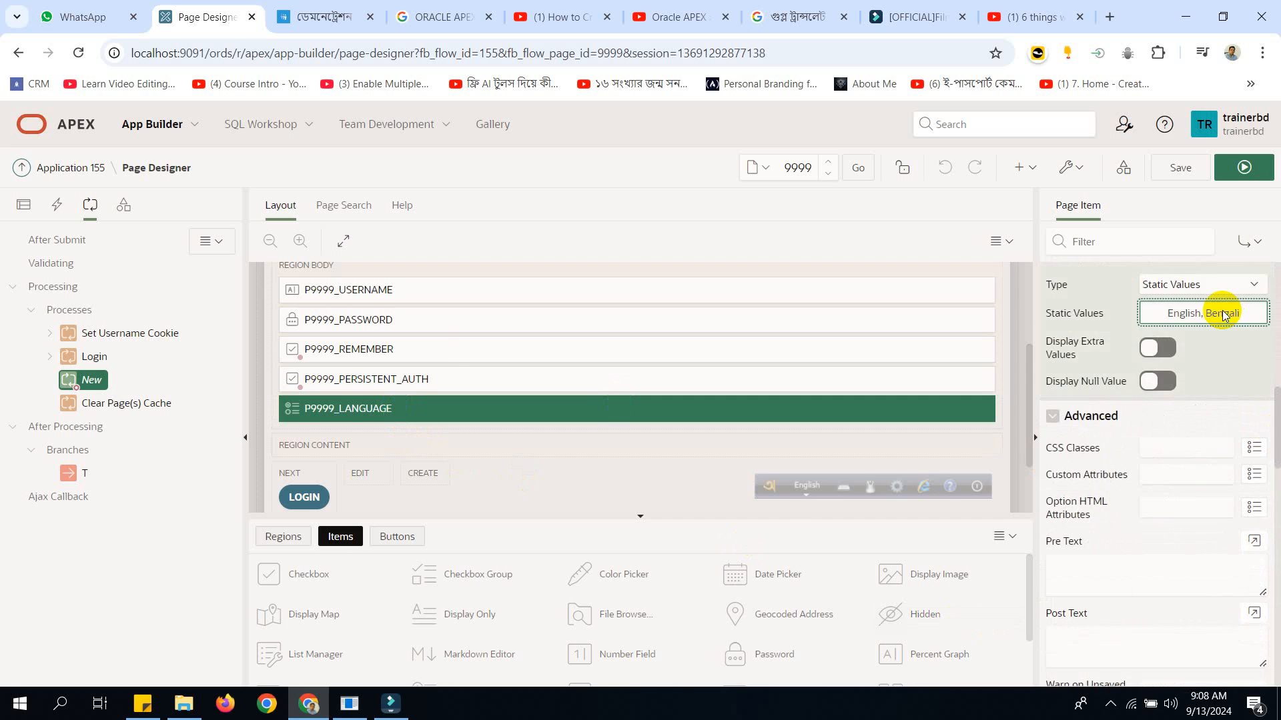
{"action": "left_click", "coordinate": [1221, 311]}
{"action": "left_click", "coordinate": [658, 374]}
{"action": "left_click", "coordinate": [652, 400]}
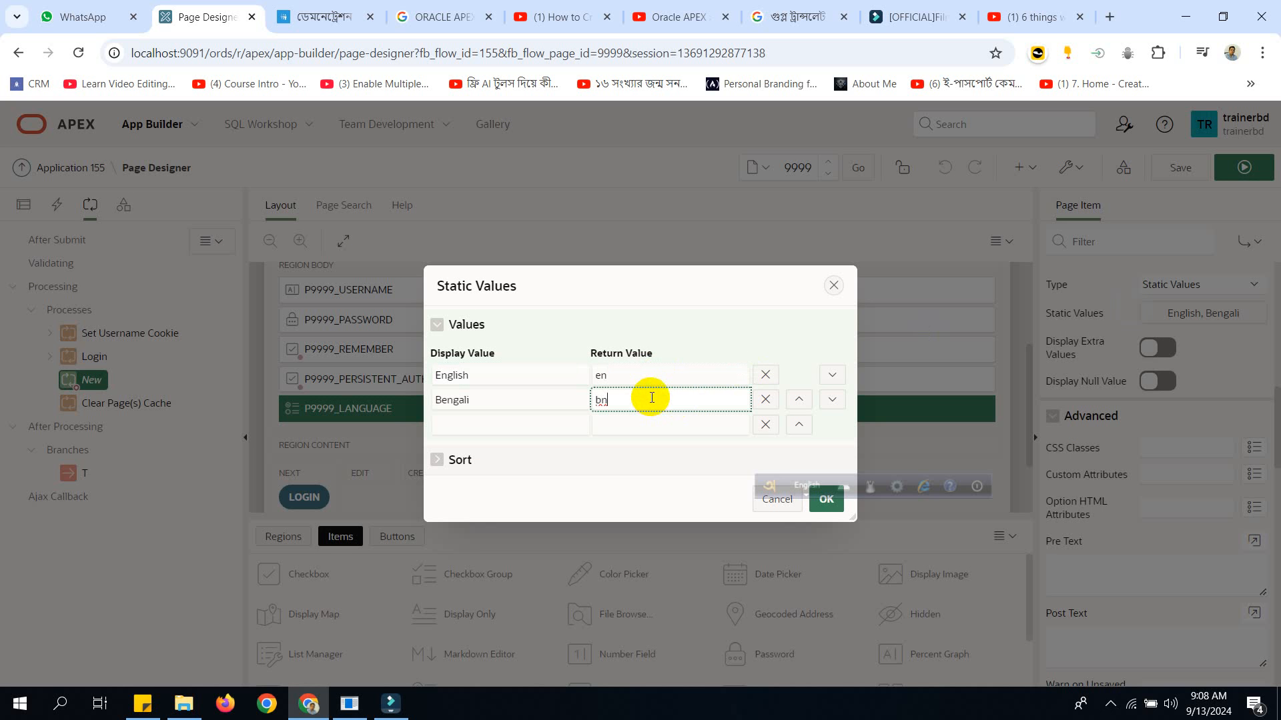
{"action": "left_click", "coordinate": [649, 373]}
{"action": "left_click", "coordinate": [647, 400]}
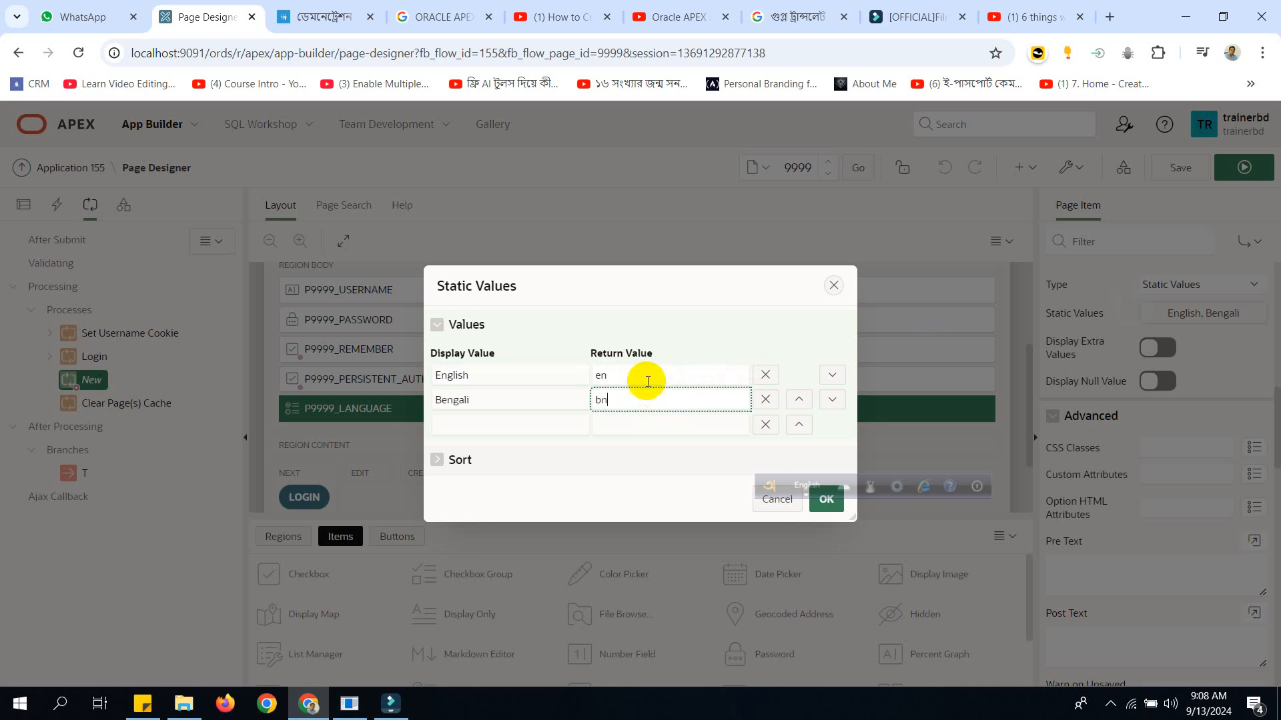
{"action": "left_click", "coordinate": [646, 374]}
{"action": "left_click", "coordinate": [645, 400]}
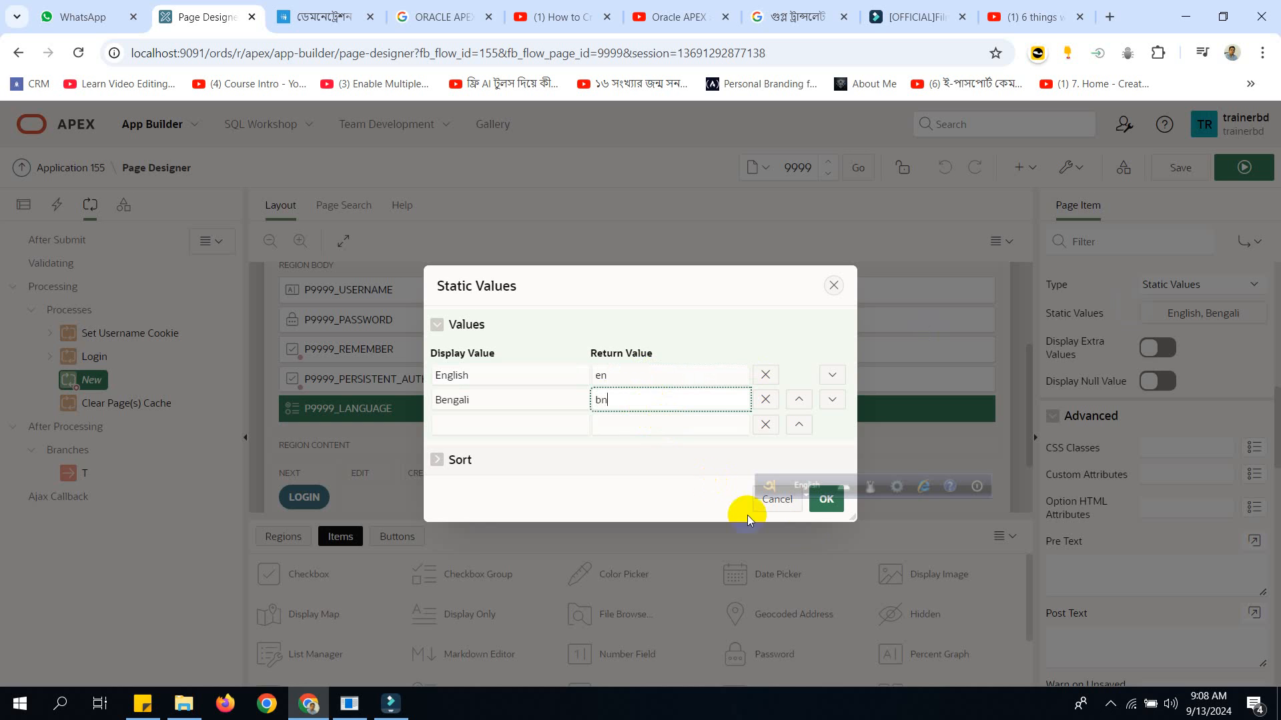
{"action": "left_click", "coordinate": [826, 499]}
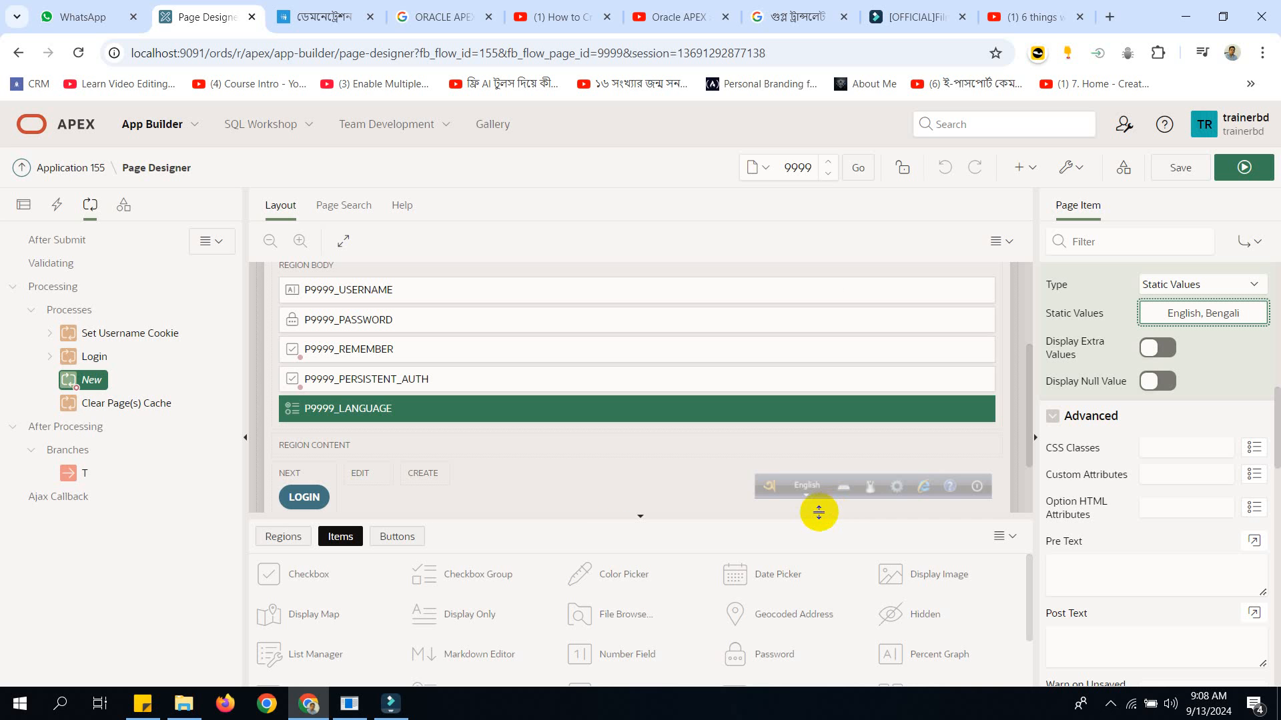
Reselect the login page's process "New" and review its properties and session language code.
{"action": "left_click", "coordinate": [87, 381]}
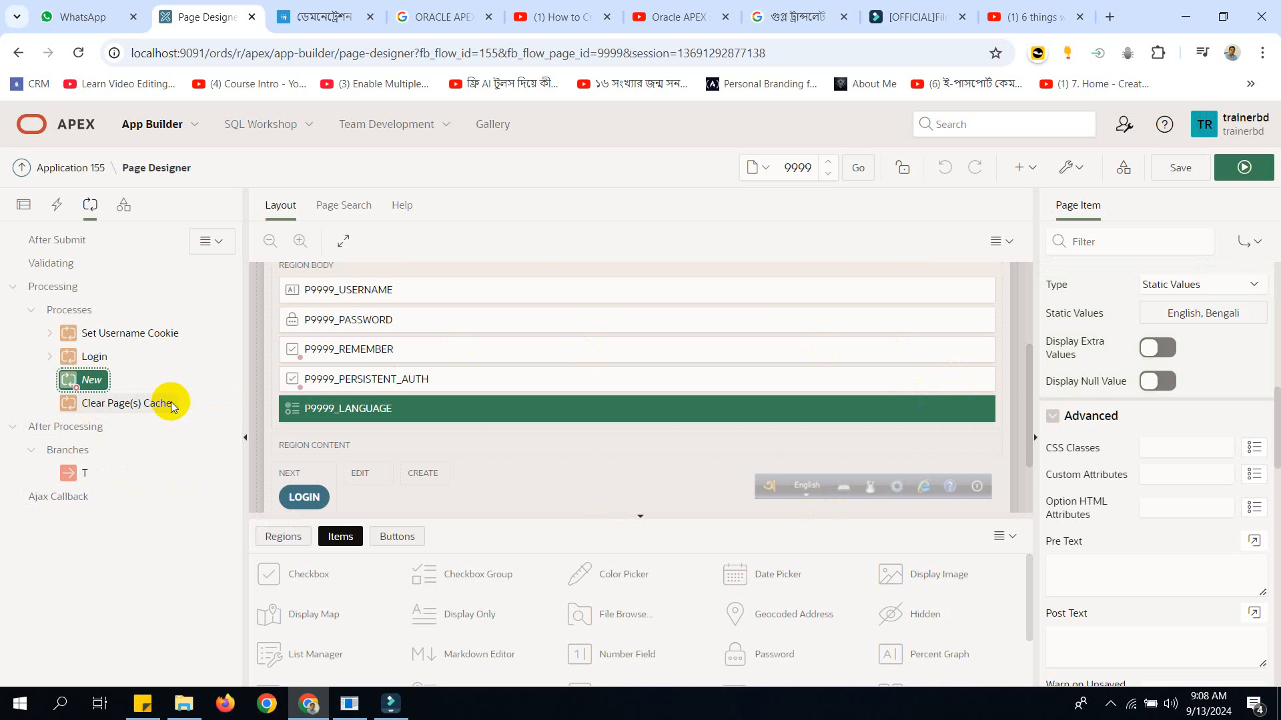
{"action": "left_click", "coordinate": [100, 402]}
{"action": "left_click", "coordinate": [86, 379]}
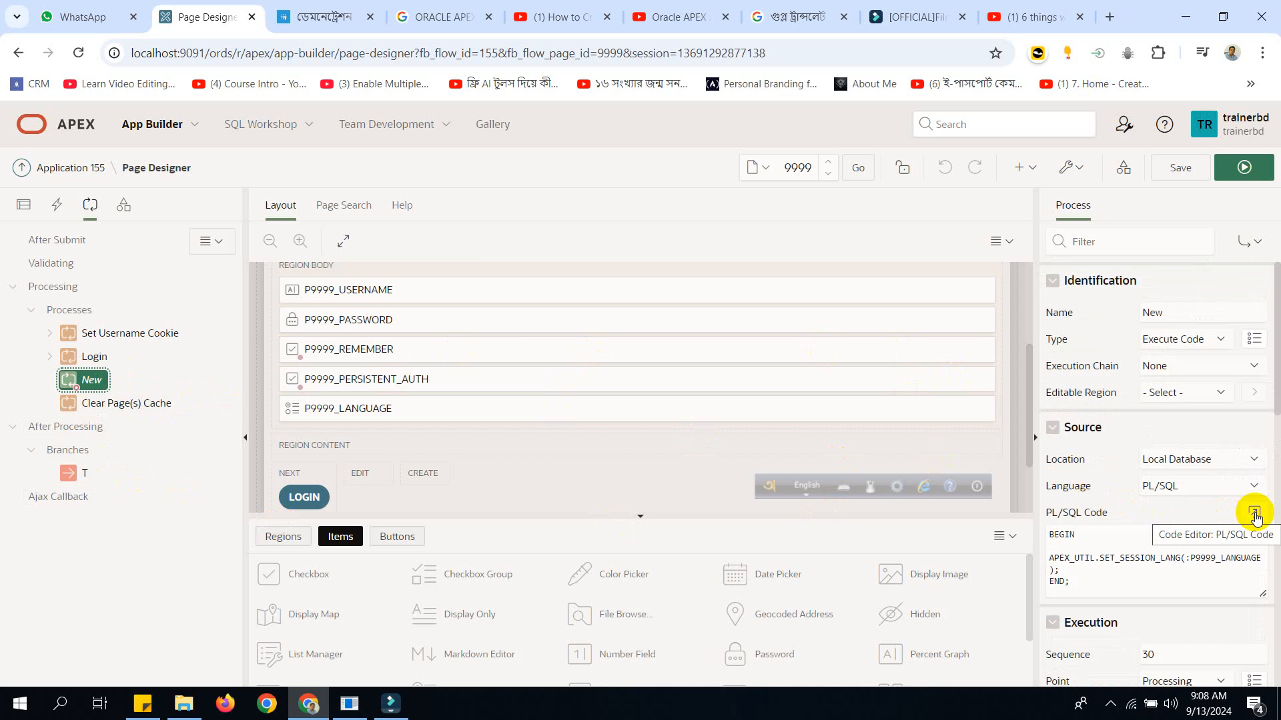
Run login page 9999, select Bengali as the language, enter the account password and sign in.
{"action": "left_click", "coordinate": [1244, 168]}
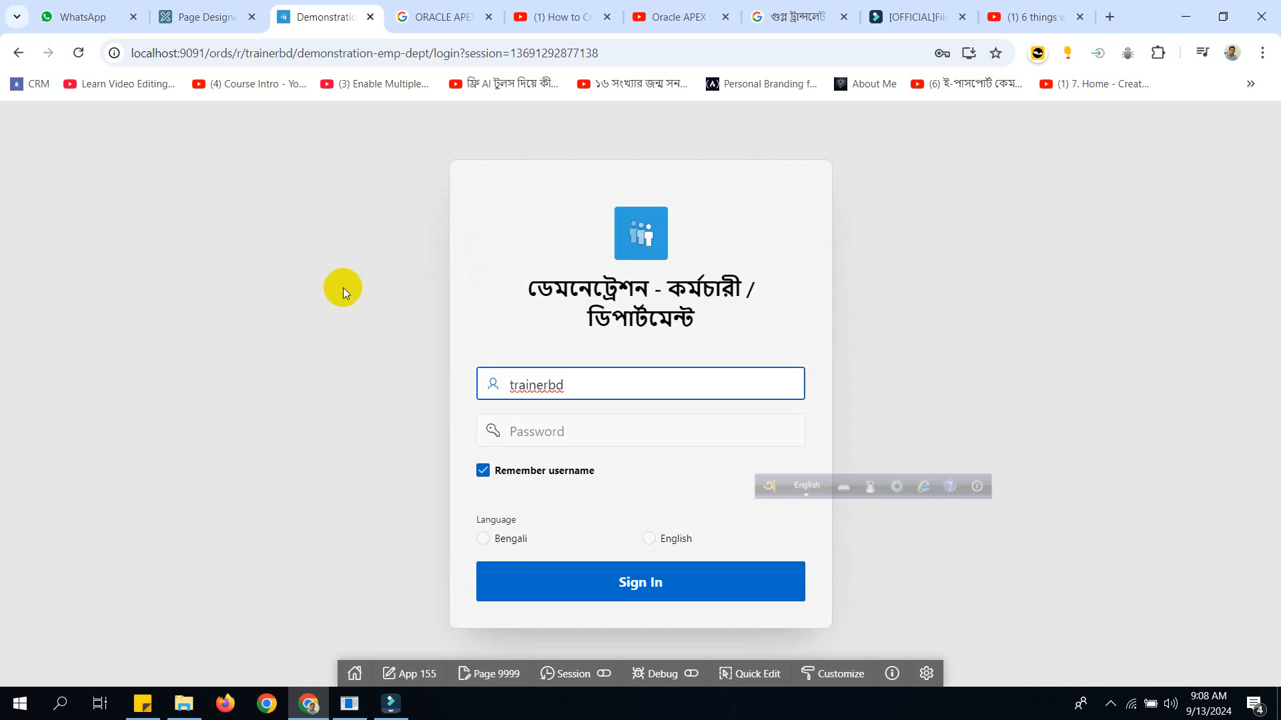
{"action": "left_click", "coordinate": [510, 539]}
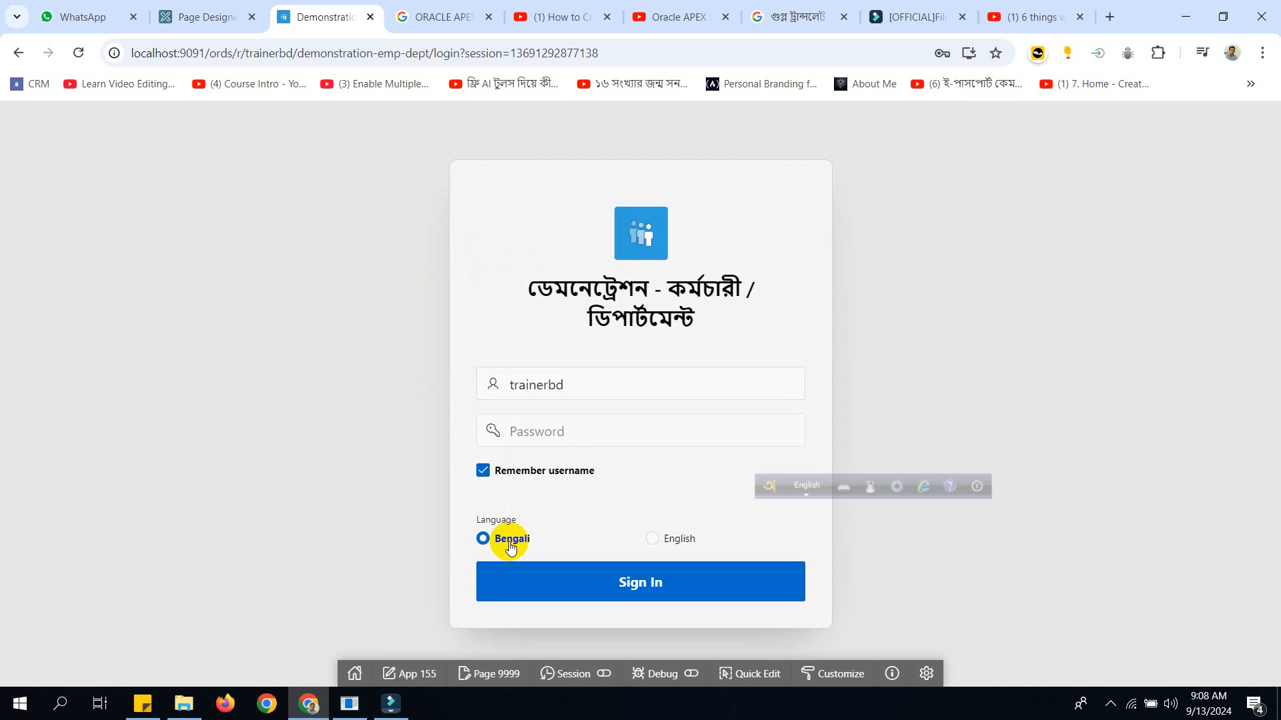
{"action": "left_click", "coordinate": [553, 432]}
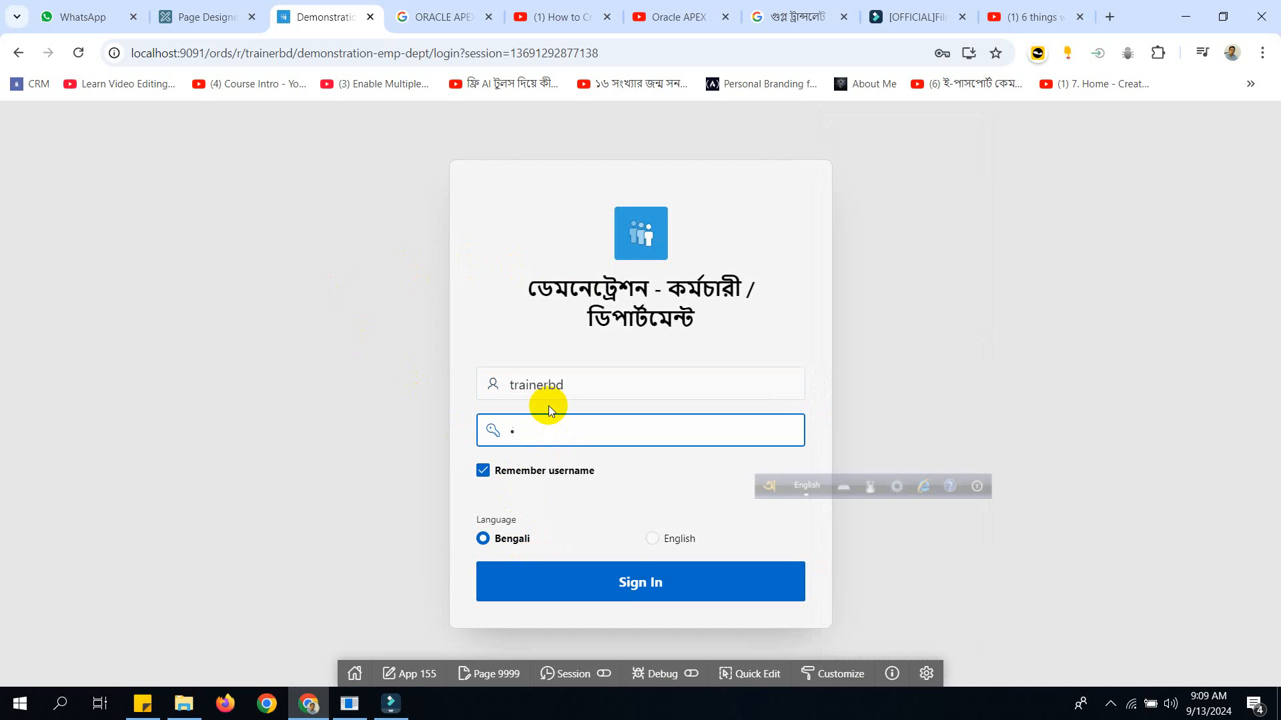
{"action": "left_click", "coordinate": [624, 582]}
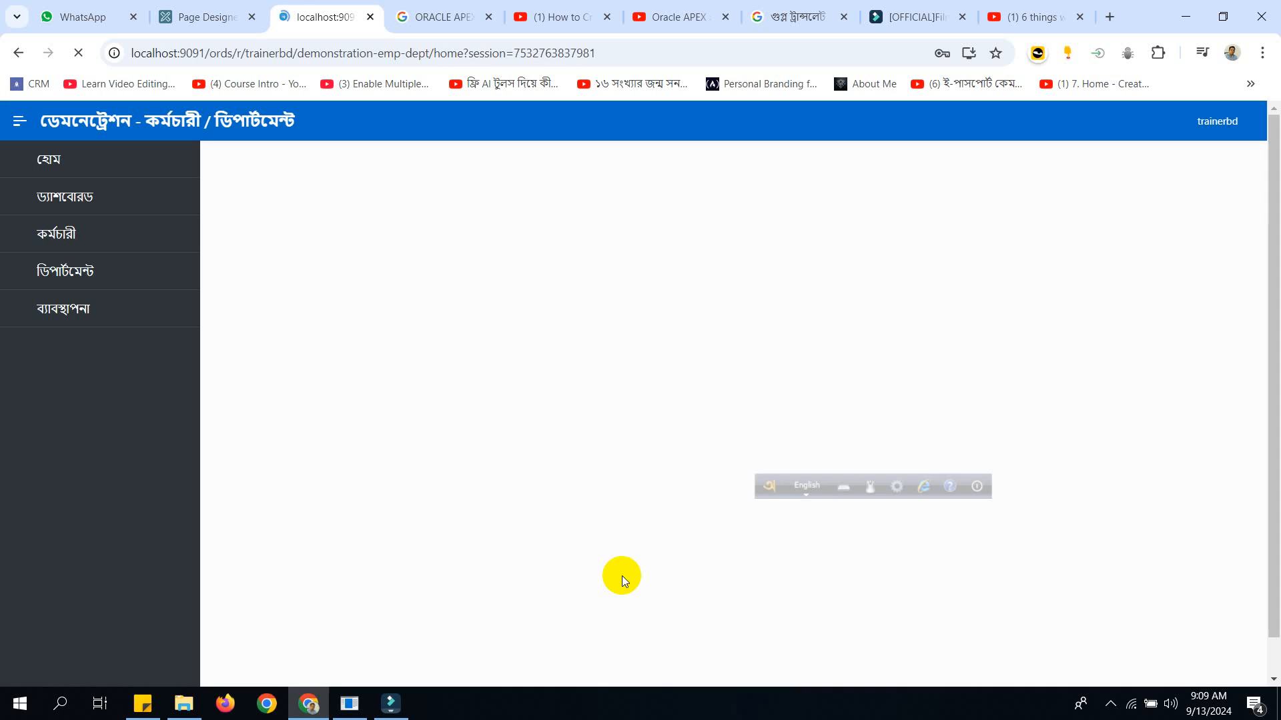
Sign out of the Bengali session, then sign back in with the account password and English as the language.
{"action": "left_click", "coordinate": [1236, 124]}
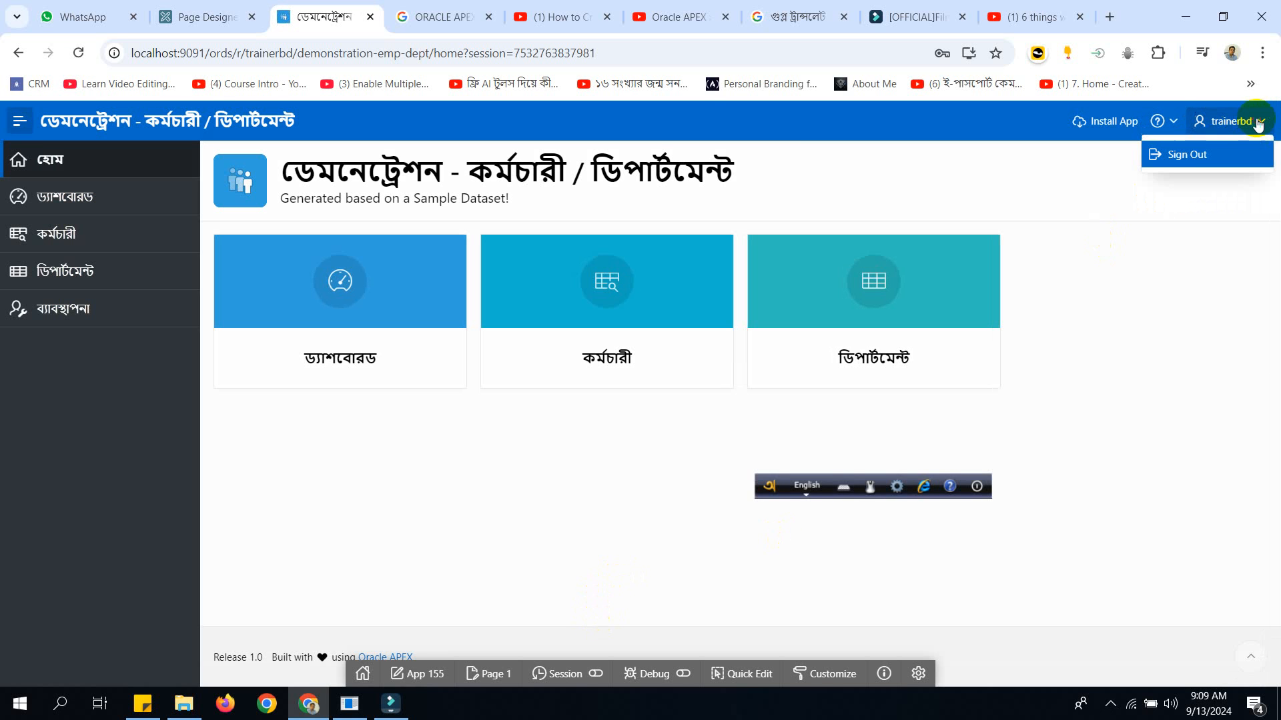
{"action": "left_click", "coordinate": [1187, 156]}
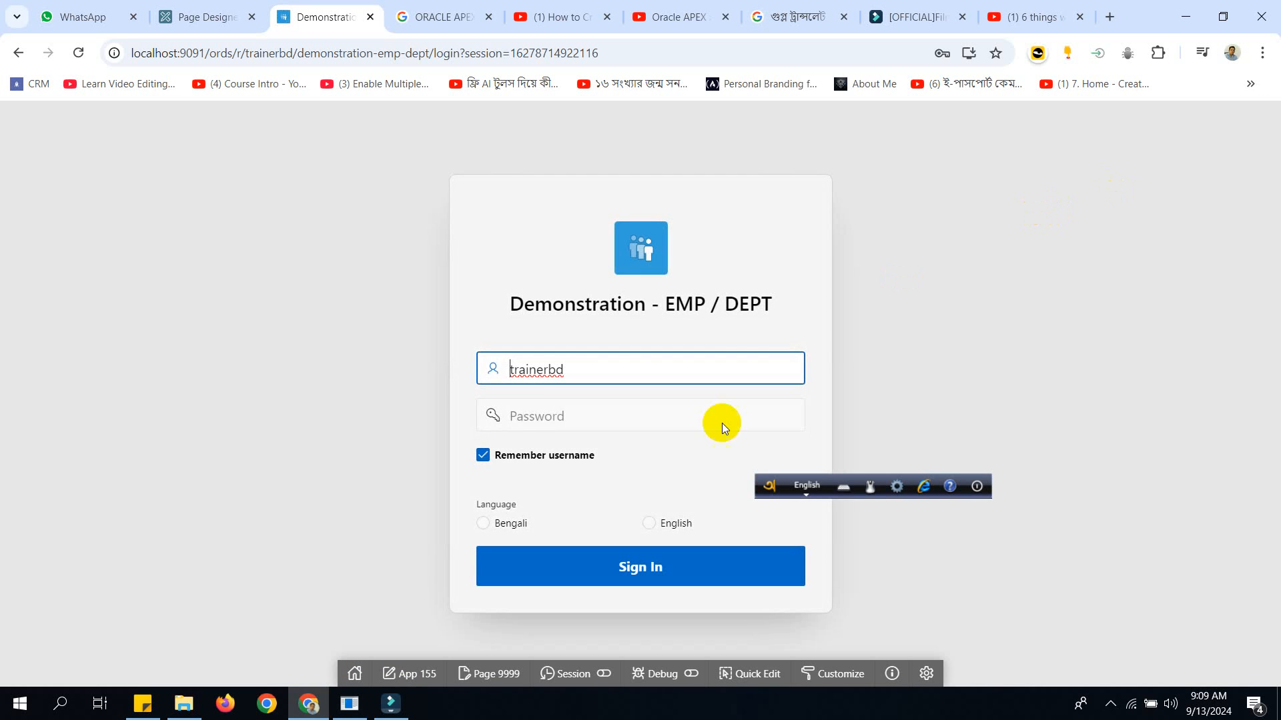
{"action": "left_click", "coordinate": [527, 412]}
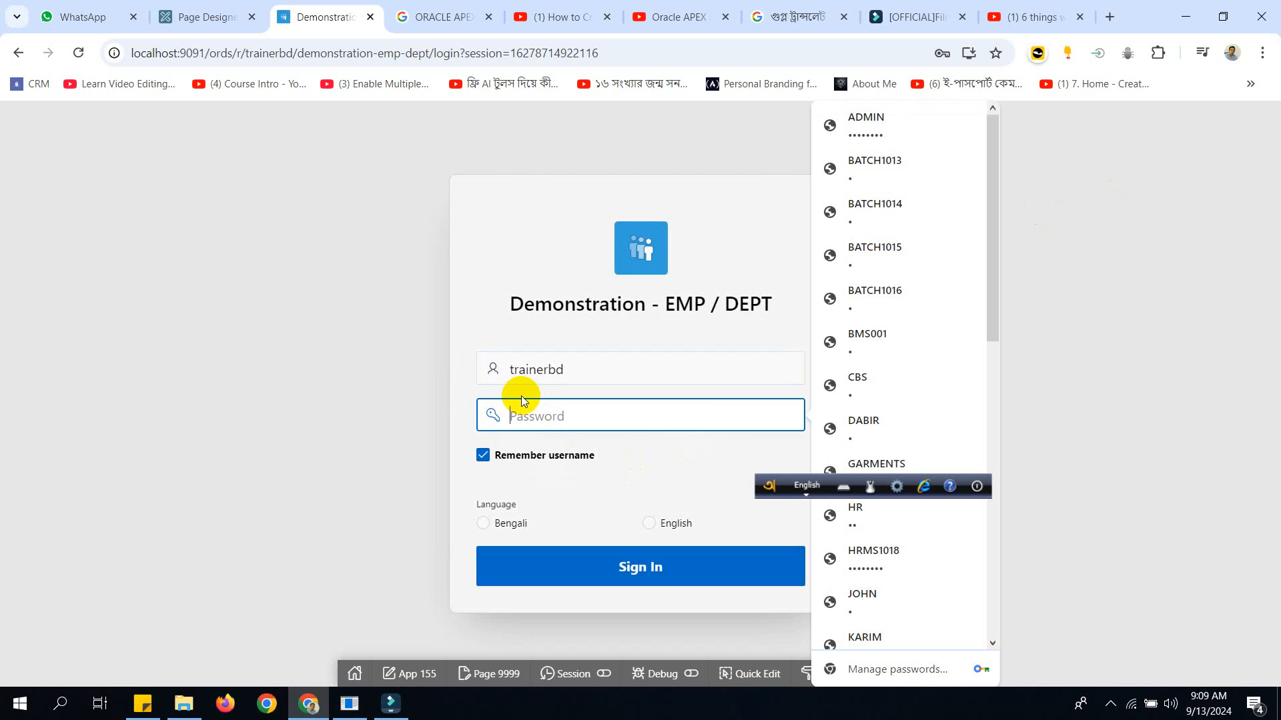
{"action": "type", "text": "1"}
{"action": "left_click", "coordinate": [687, 525]}
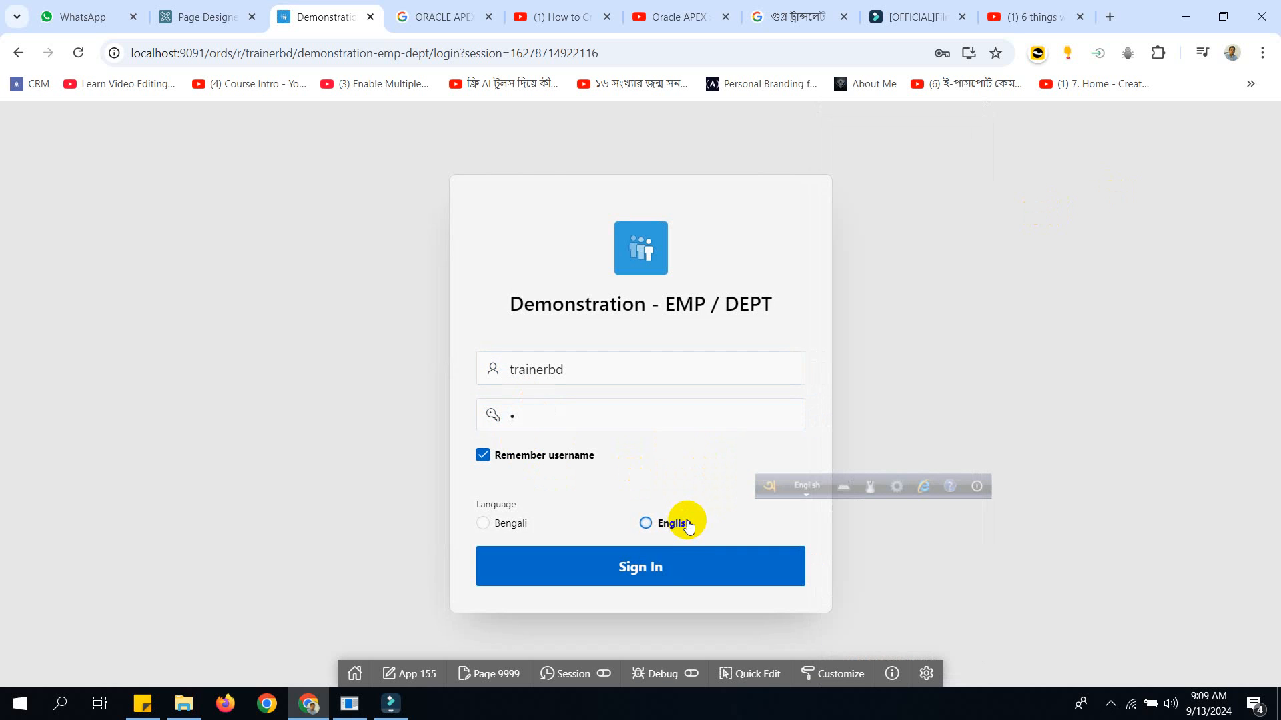
{"action": "left_click", "coordinate": [652, 566]}
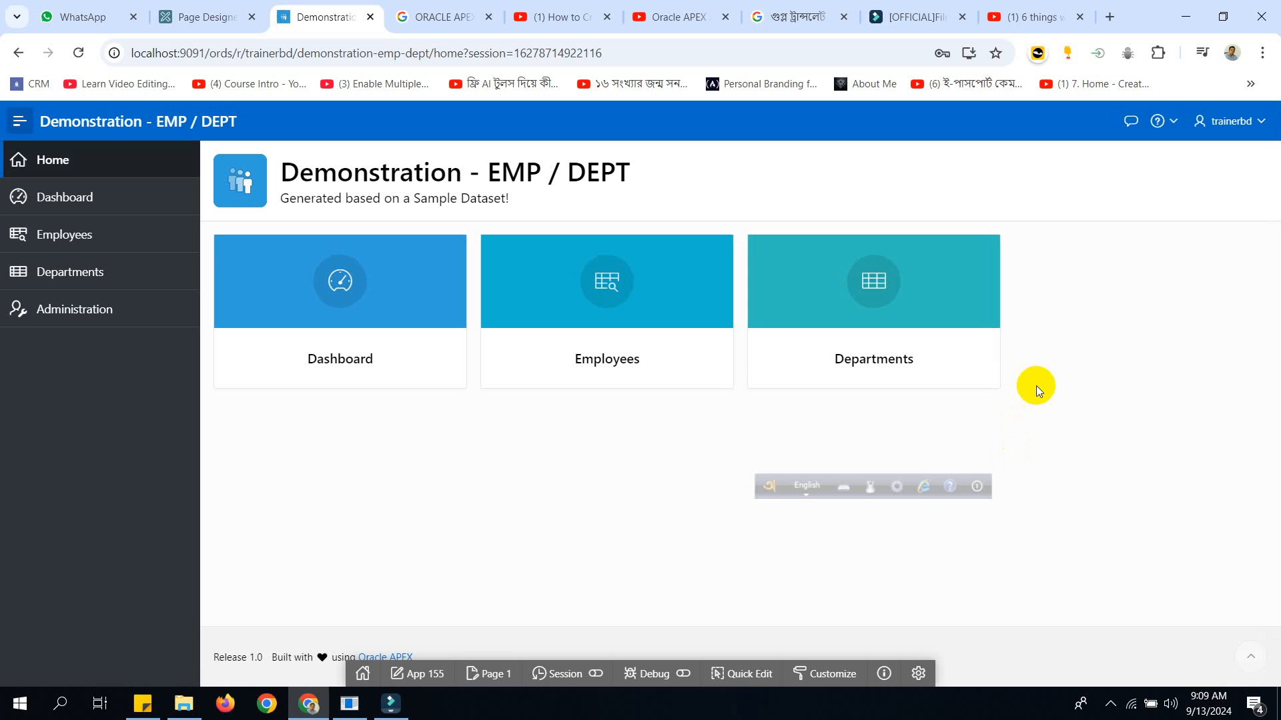
{"action": "left_click", "coordinate": [1110, 704]}
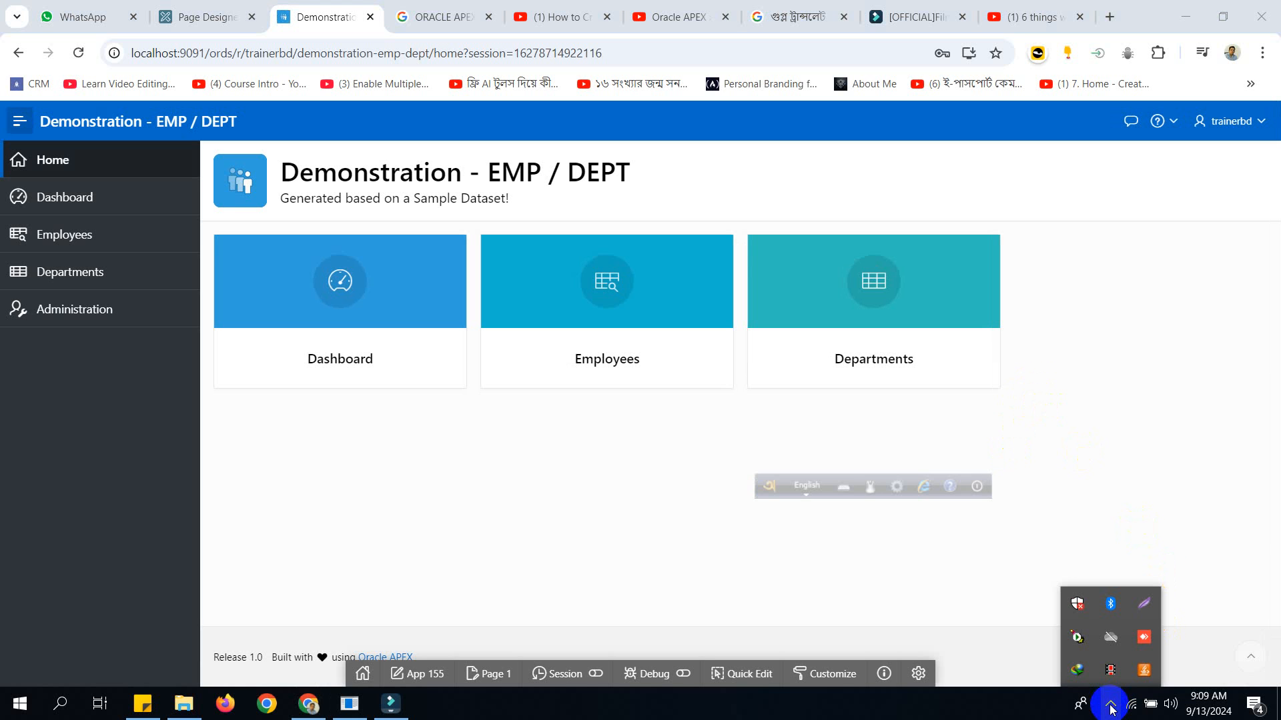